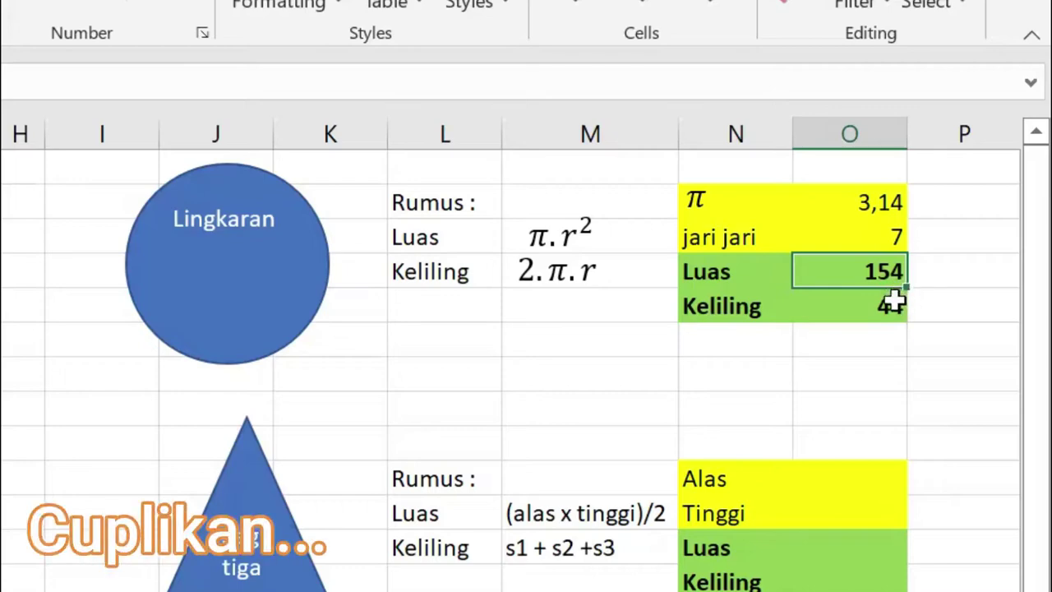
# Enter 28 as the circle's radius in O3 and check the recalculated Keliling
pyautogui.click(879, 234)
pyautogui.write('2')
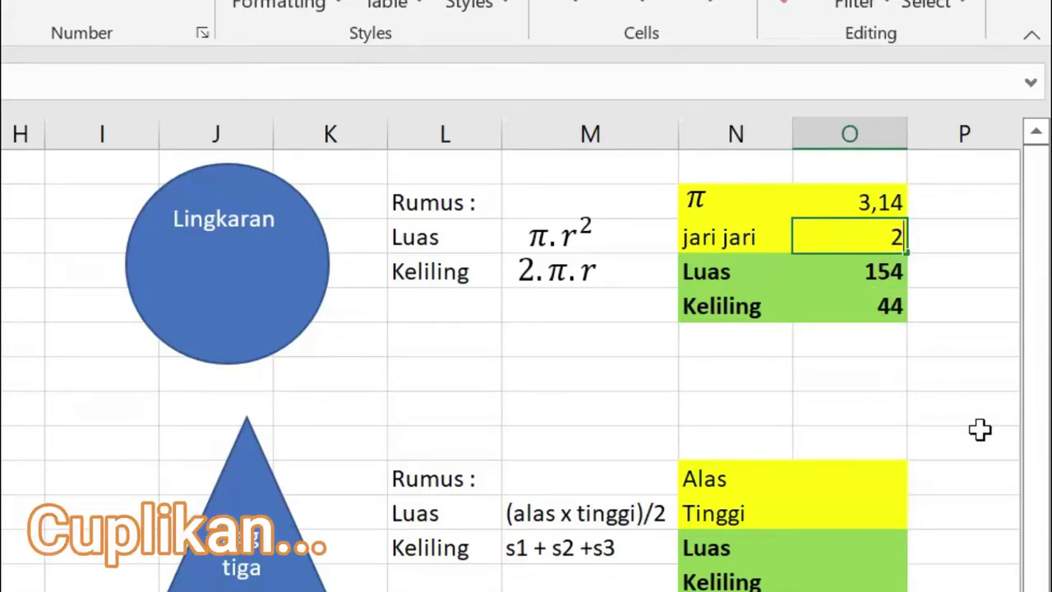
pyautogui.write('8')
pyautogui.press('Return')
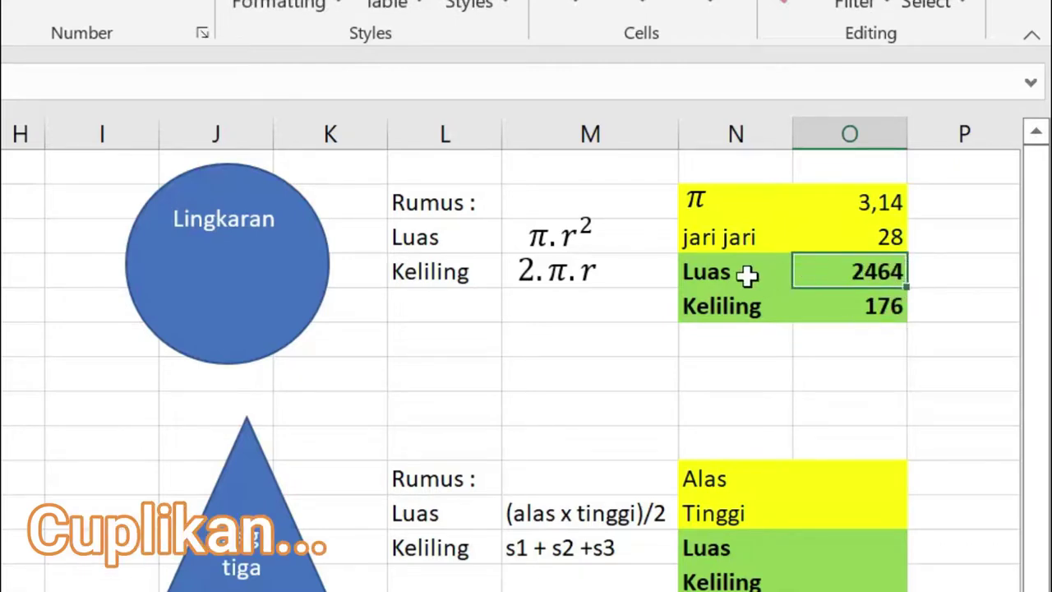
pyautogui.click(880, 306)
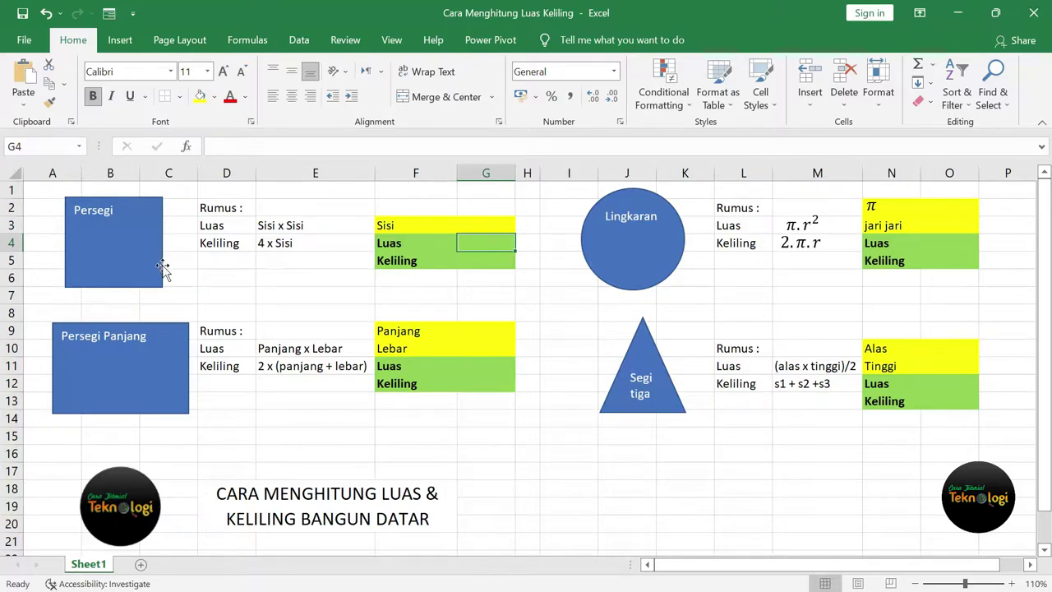
pyautogui.click(233, 228)
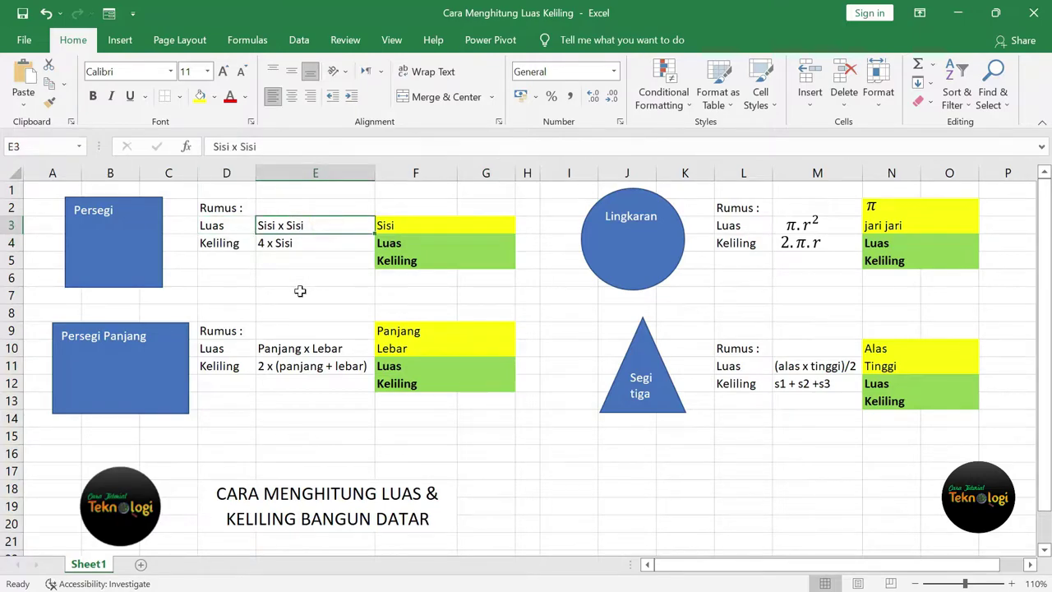
pyautogui.click(238, 243)
pyautogui.click(298, 246)
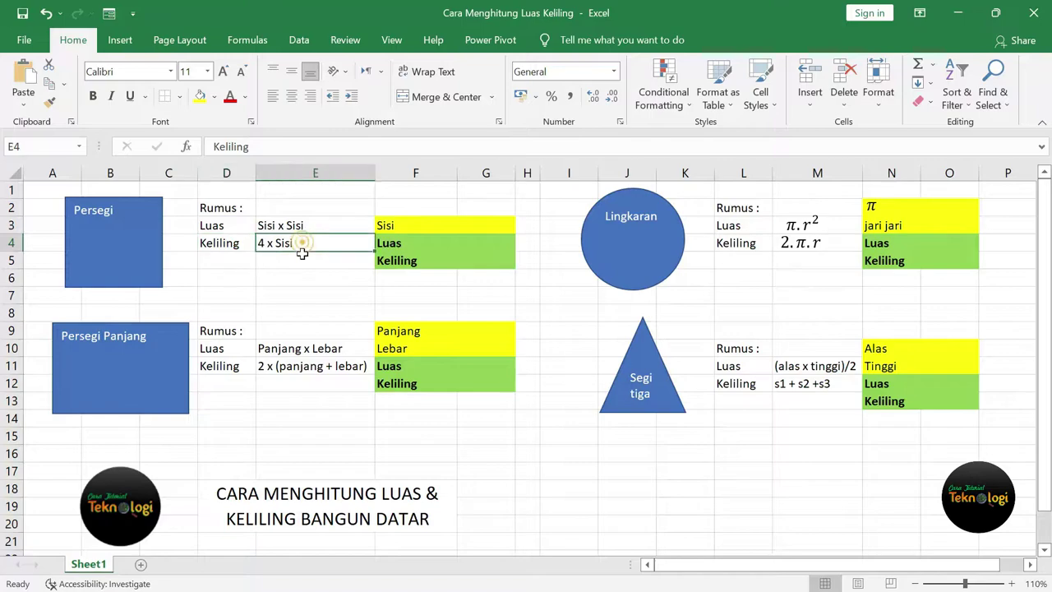
pyautogui.click(145, 368)
pyautogui.moveTo(241, 352)
pyautogui.mouseDown()
pyautogui.moveTo(312, 349)
pyautogui.moveTo(340, 364)
pyautogui.mouseUp()
pyautogui.click(575, 328)
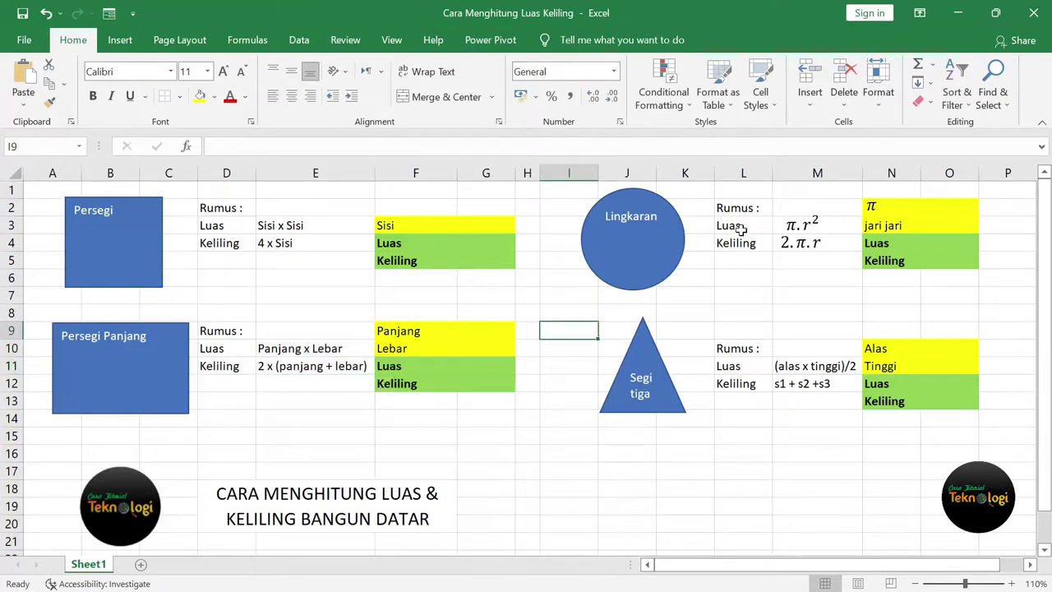
pyautogui.moveTo(739, 231); pyautogui.dragTo(806, 242)
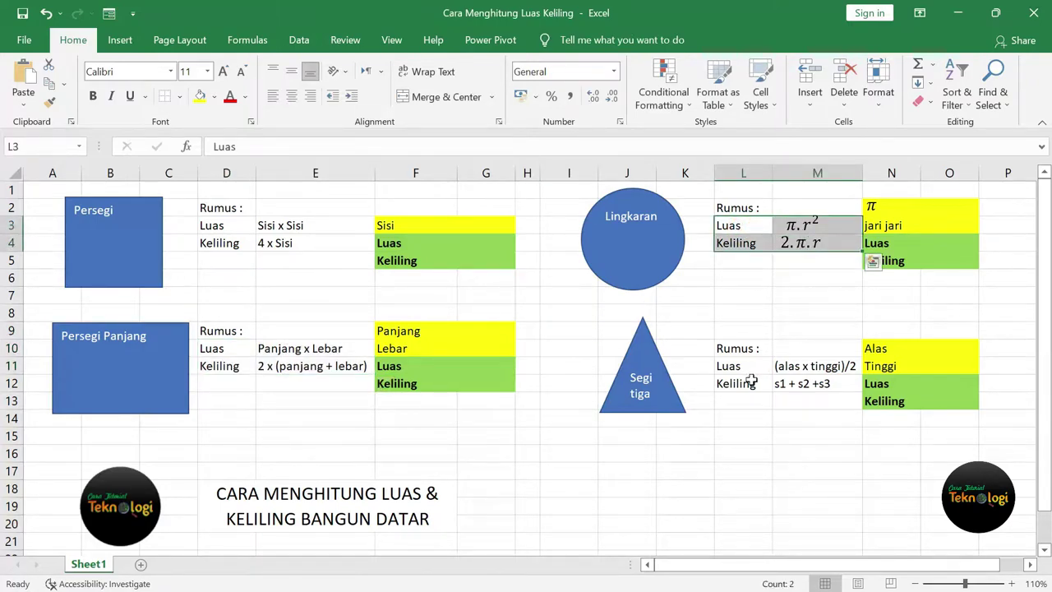
pyautogui.moveTo(735, 370); pyautogui.dragTo(826, 383)
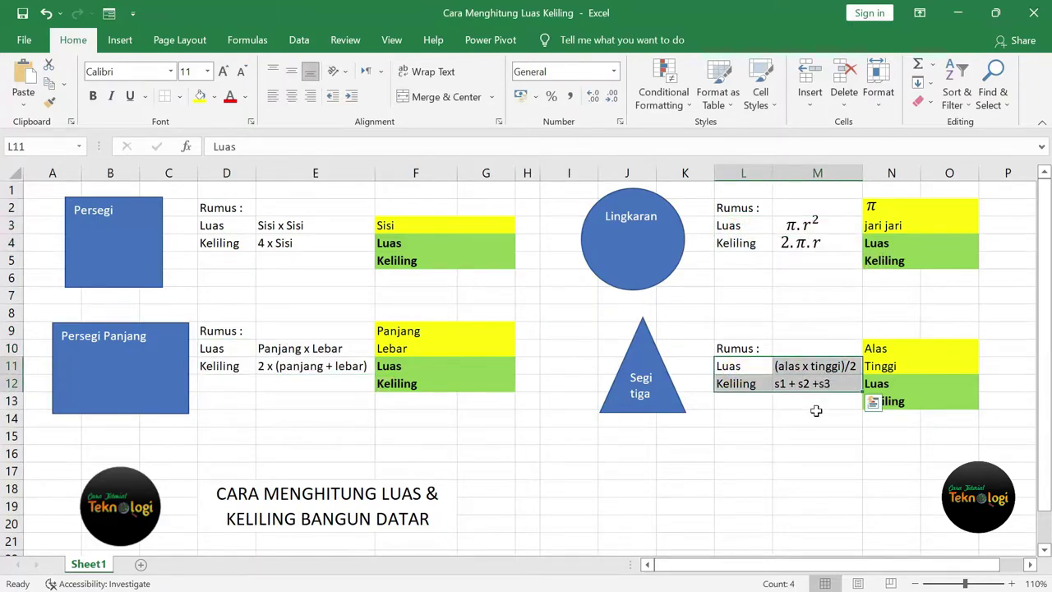
pyautogui.click(806, 414)
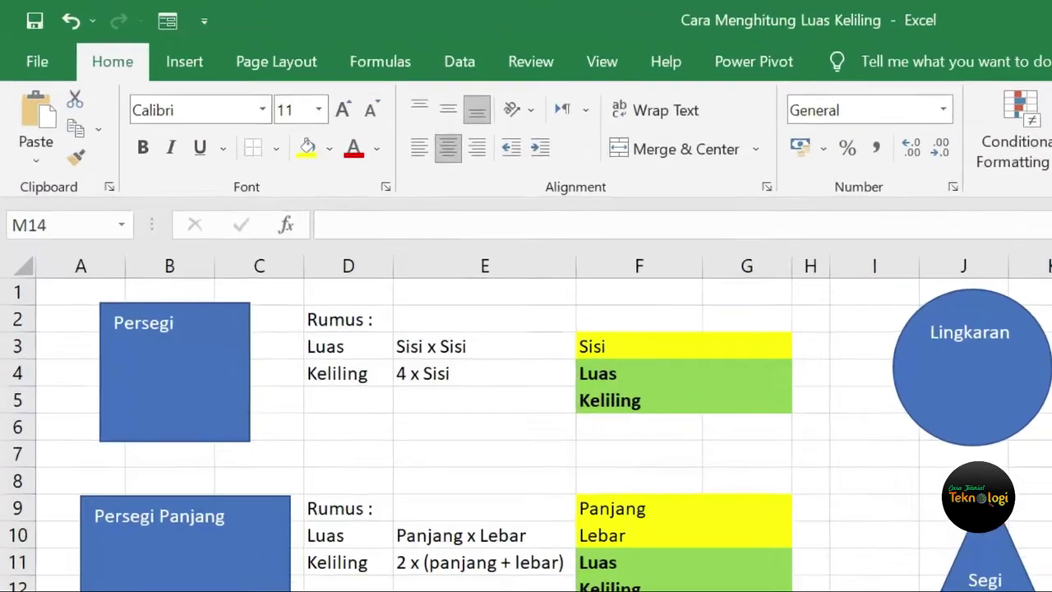
pyautogui.click(683, 474)
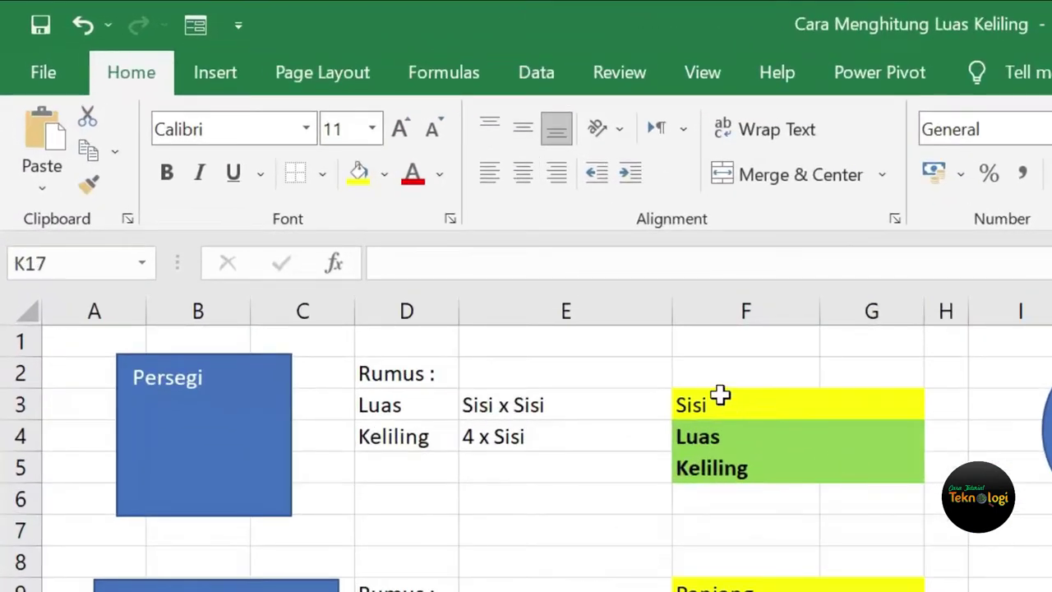
pyautogui.moveTo(699, 399); pyautogui.dragTo(871, 470)
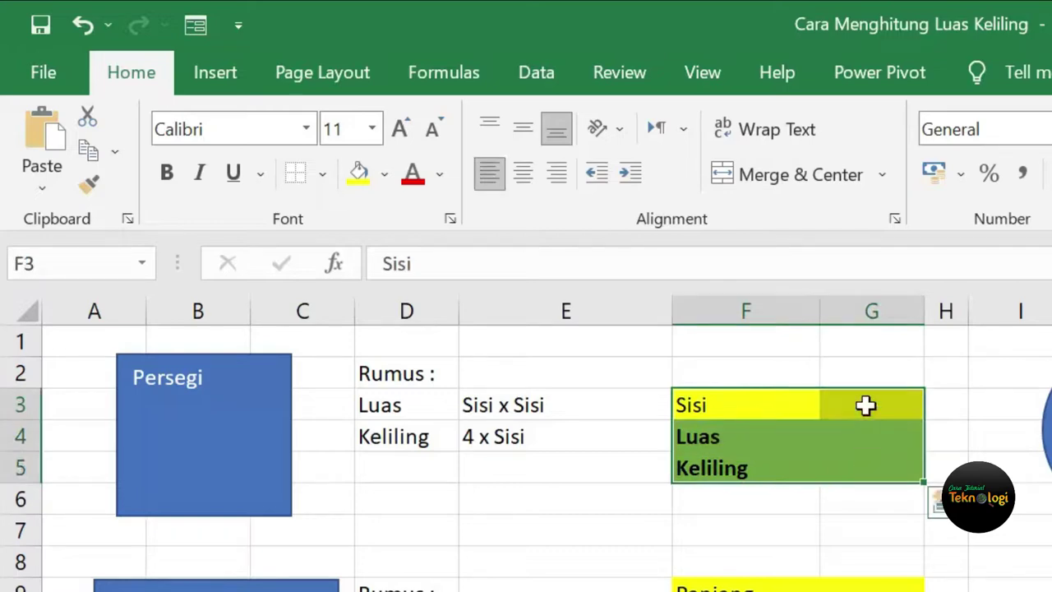
pyautogui.click(867, 405)
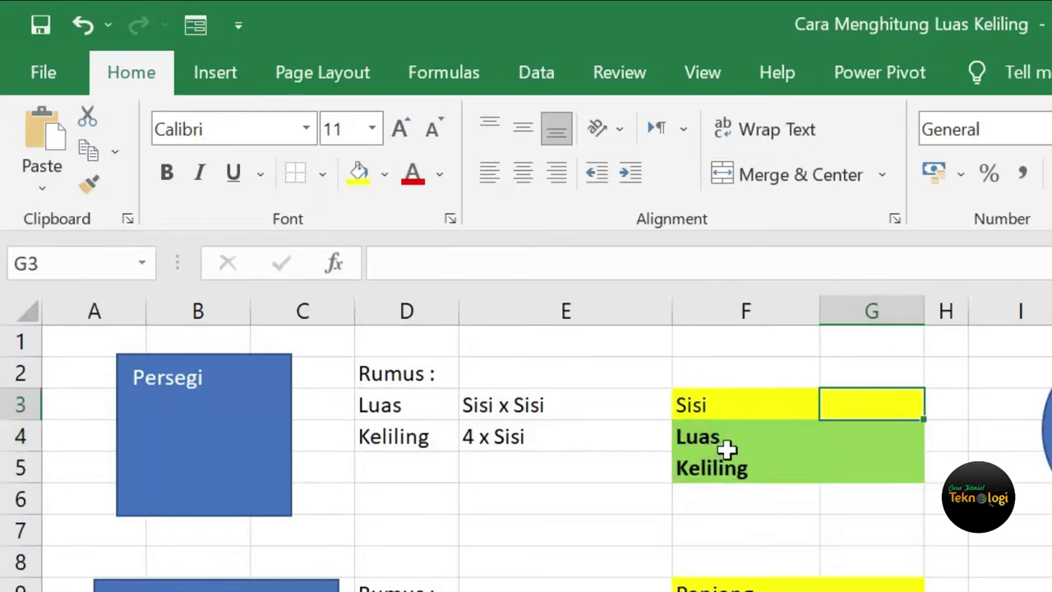
pyautogui.click(900, 439)
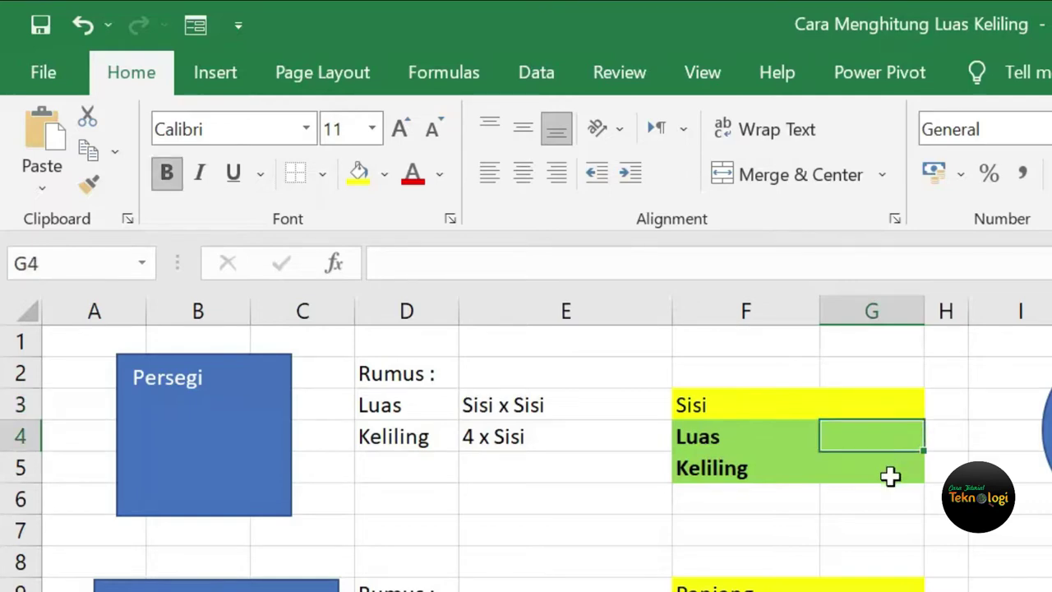
pyautogui.click(890, 476)
pyautogui.click(883, 503)
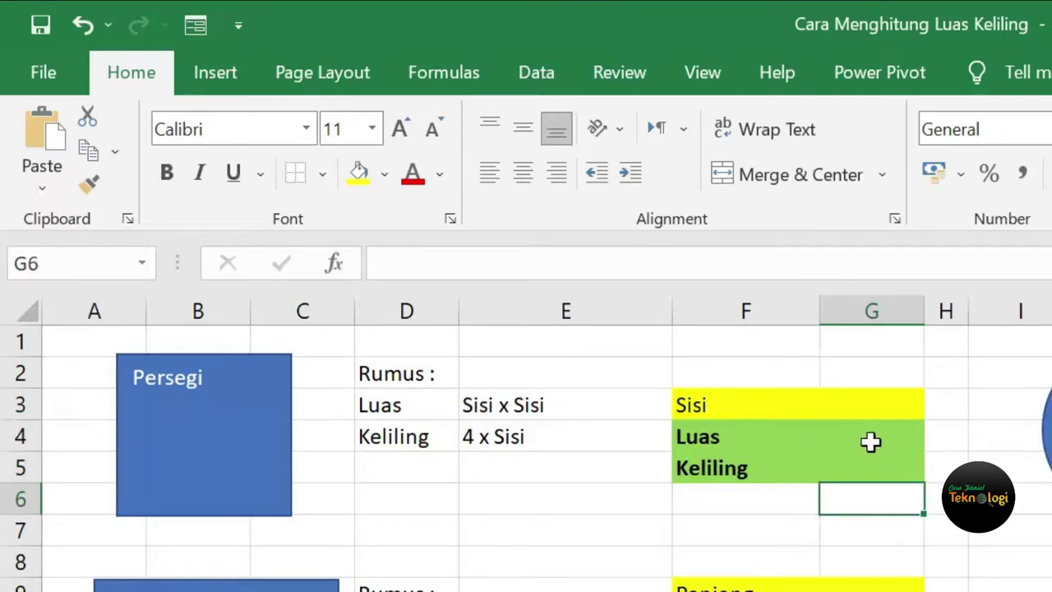
pyautogui.click(871, 442)
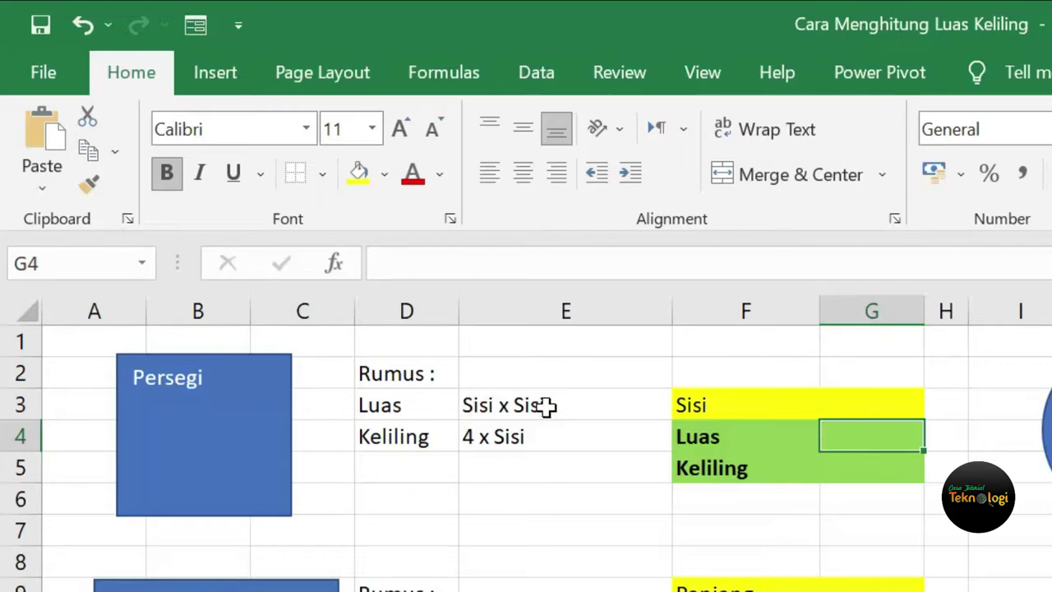
# Enter the square's area formula =G3*G3 in G4
pyautogui.write('=')
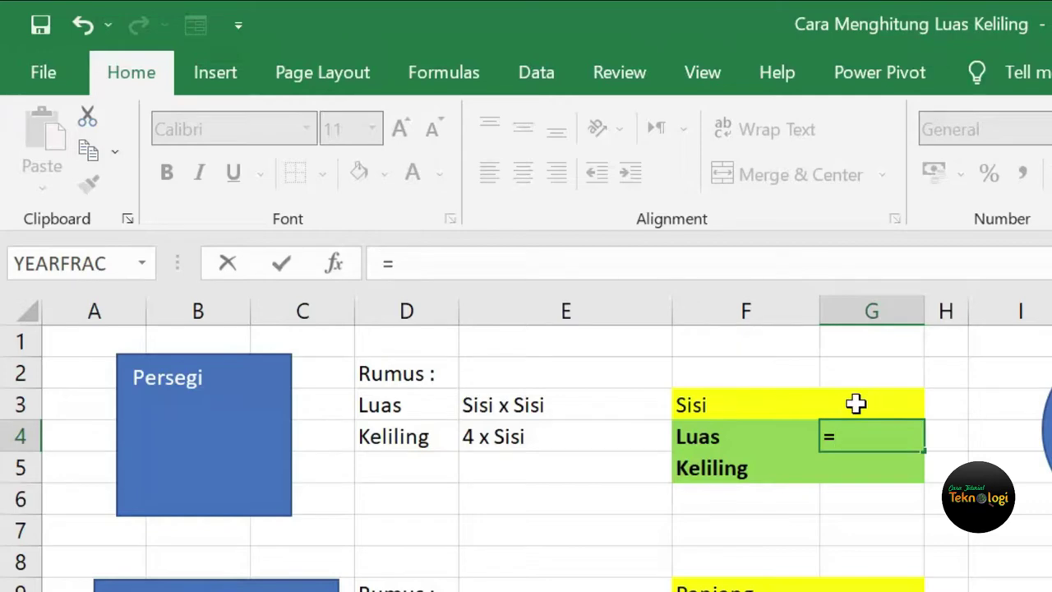
pyautogui.click(856, 403)
pyautogui.write('*')
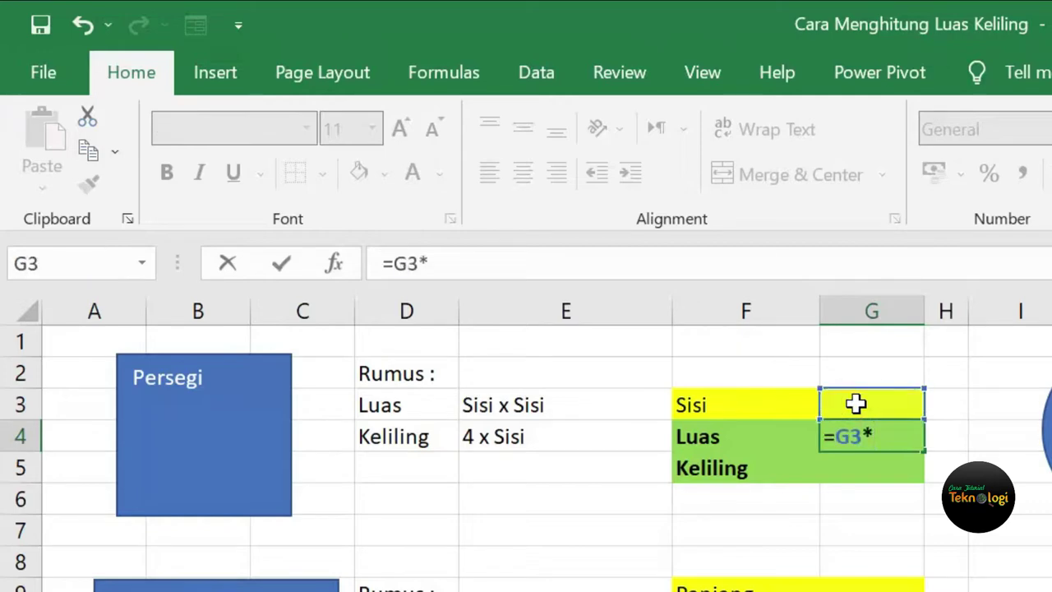
pyautogui.click(856, 403)
pyautogui.press('Return')
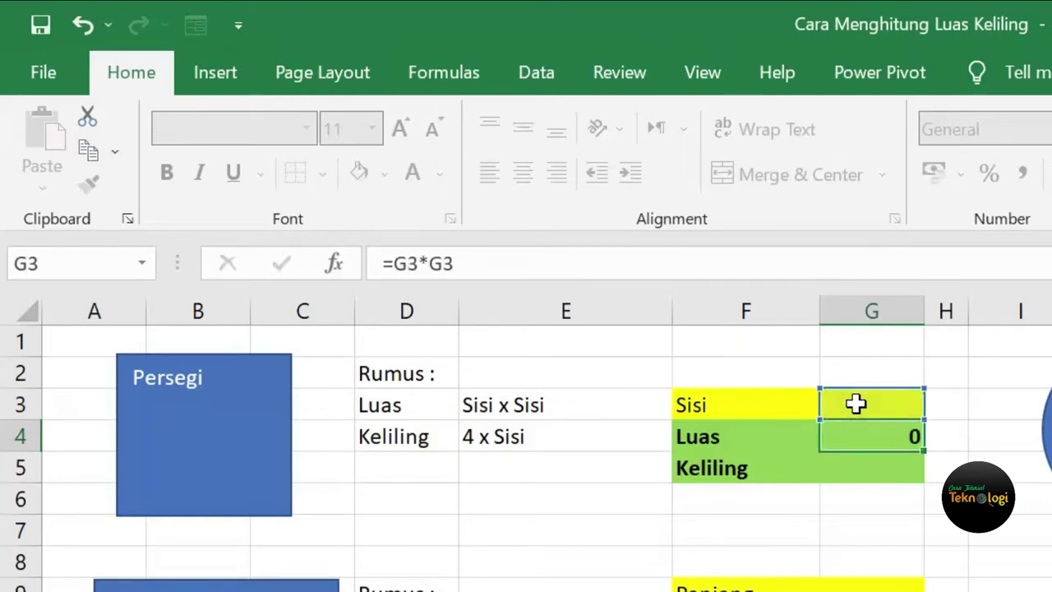
# Rewrite G4's area formula as =G3^2
pyautogui.click(876, 433)
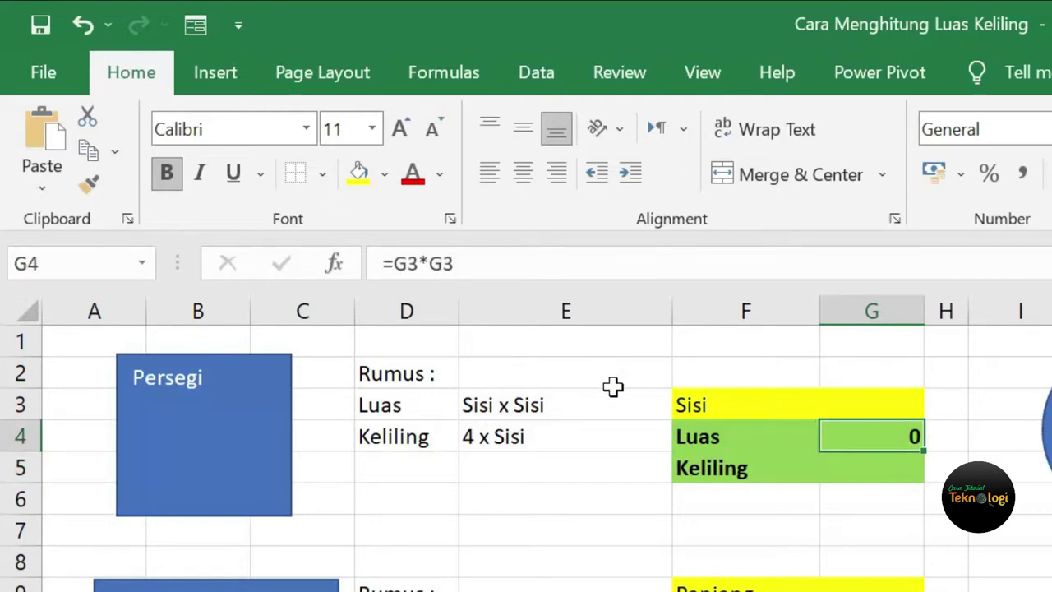
pyautogui.write('=')
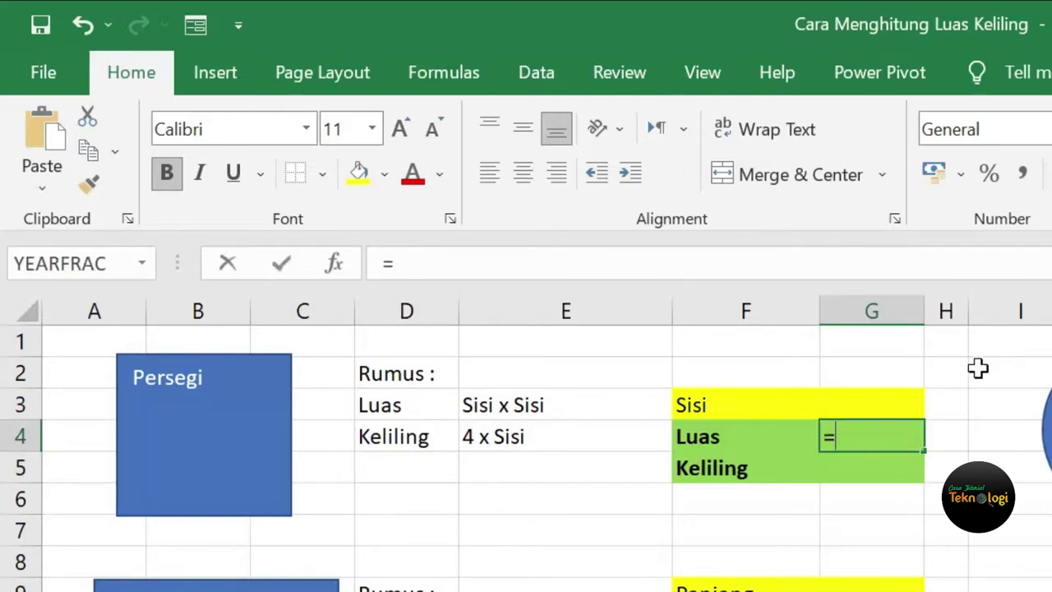
pyautogui.click(902, 405)
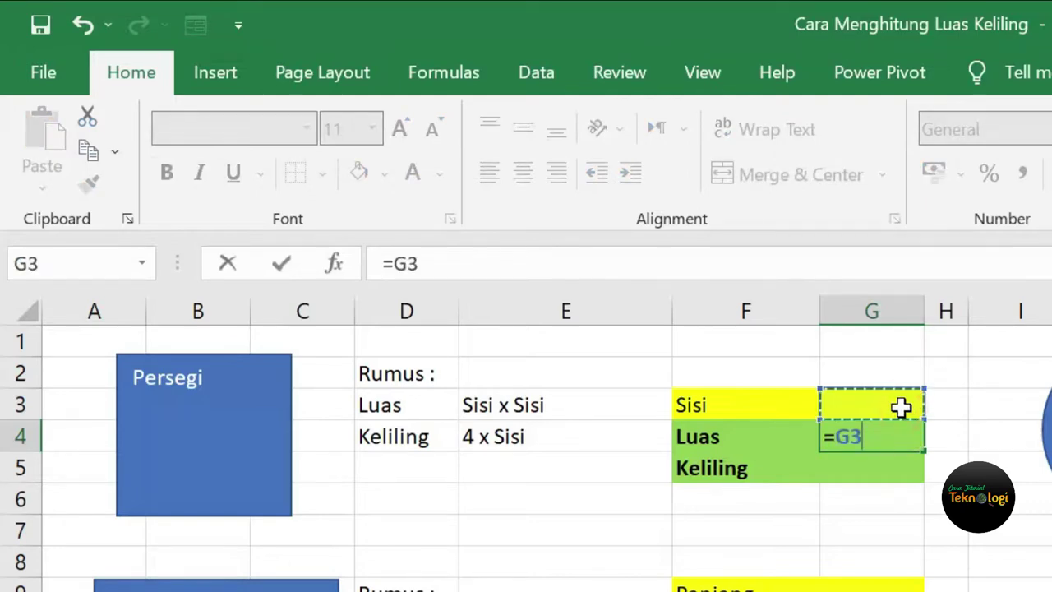
pyautogui.write('^')
pyautogui.write('2')
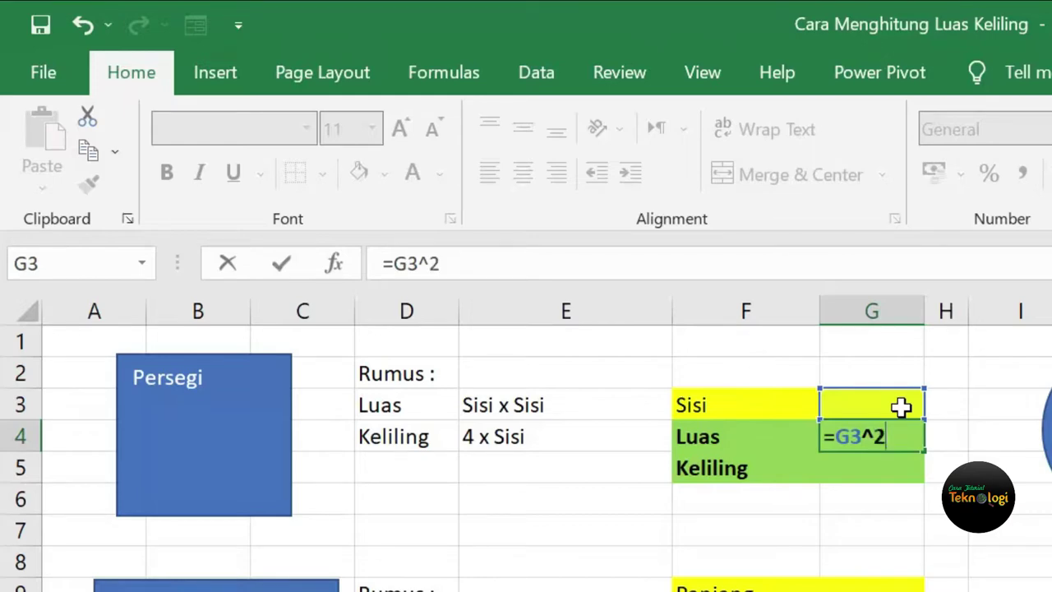
pyautogui.press('Return')
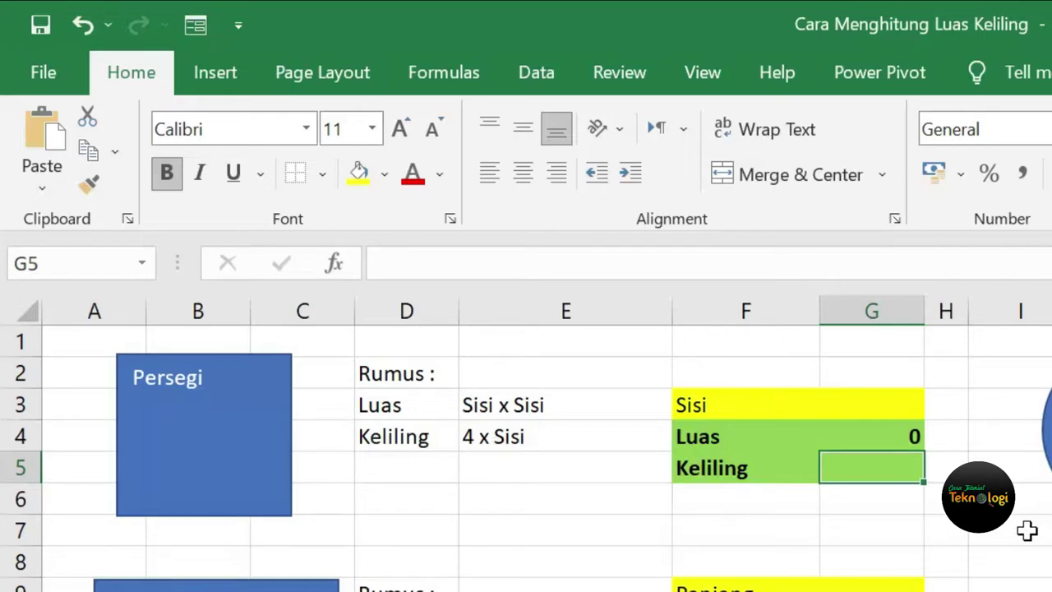
# Complete the square's perimeter formula =4*G3 in G5
pyautogui.write('=4')
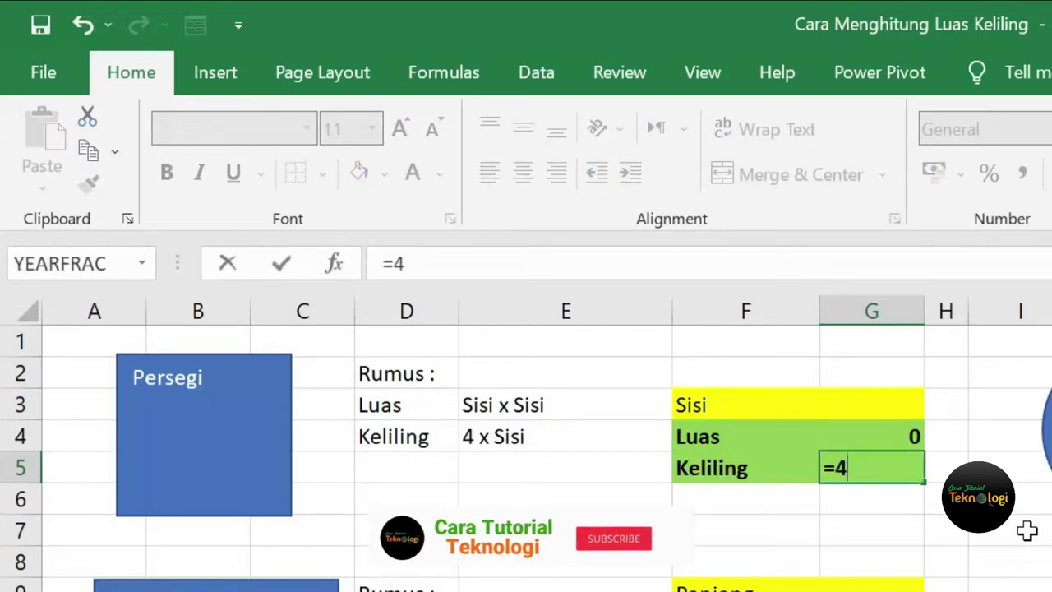
pyautogui.write('*')
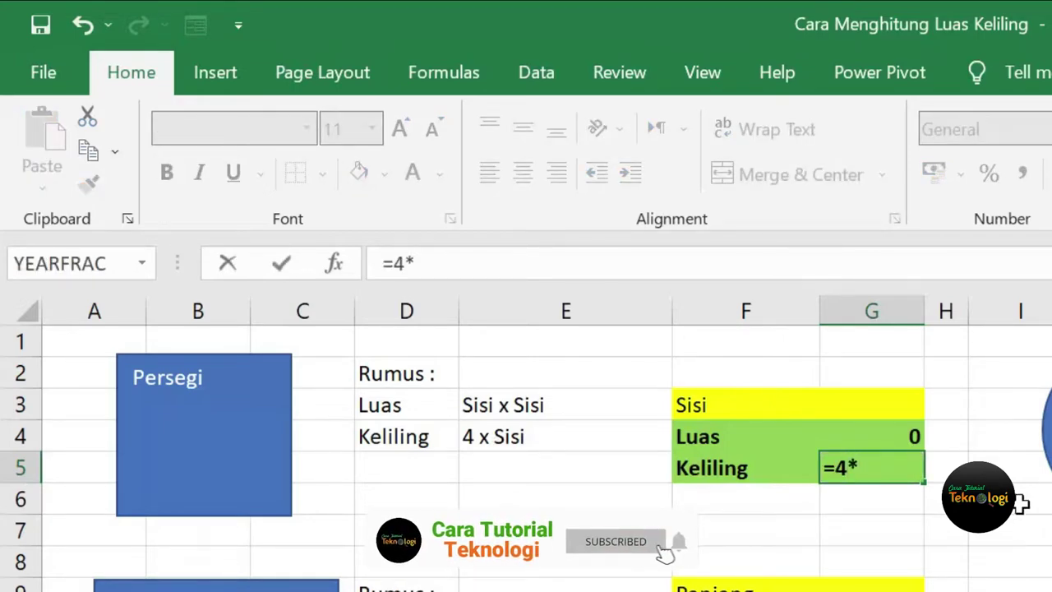
pyautogui.click(908, 412)
pyautogui.press('Return')
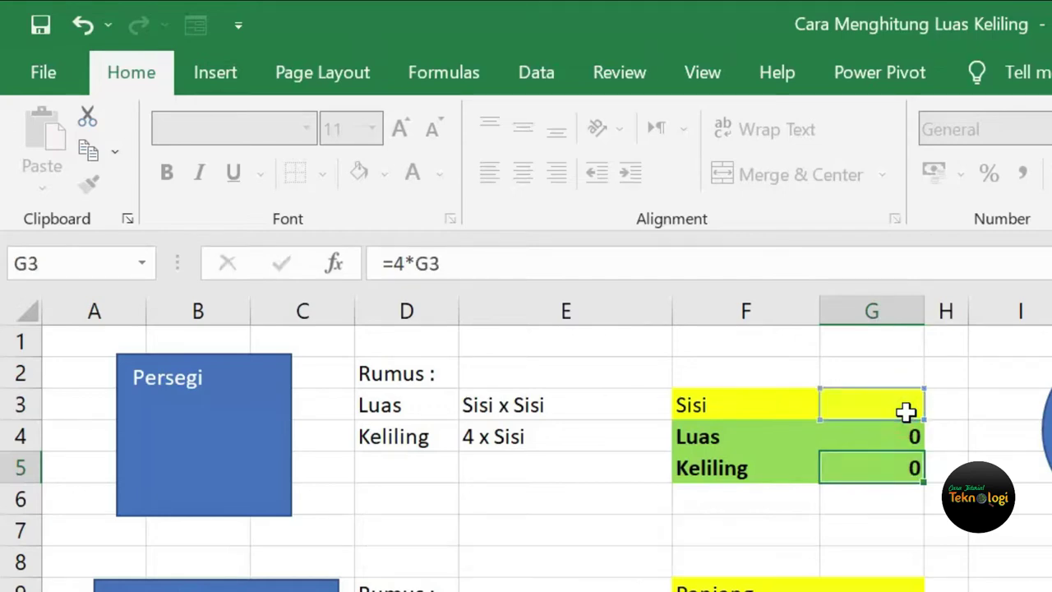
# Enter a side of 10 in G3, giving area 100 and perimeter 40
pyautogui.click(904, 413)
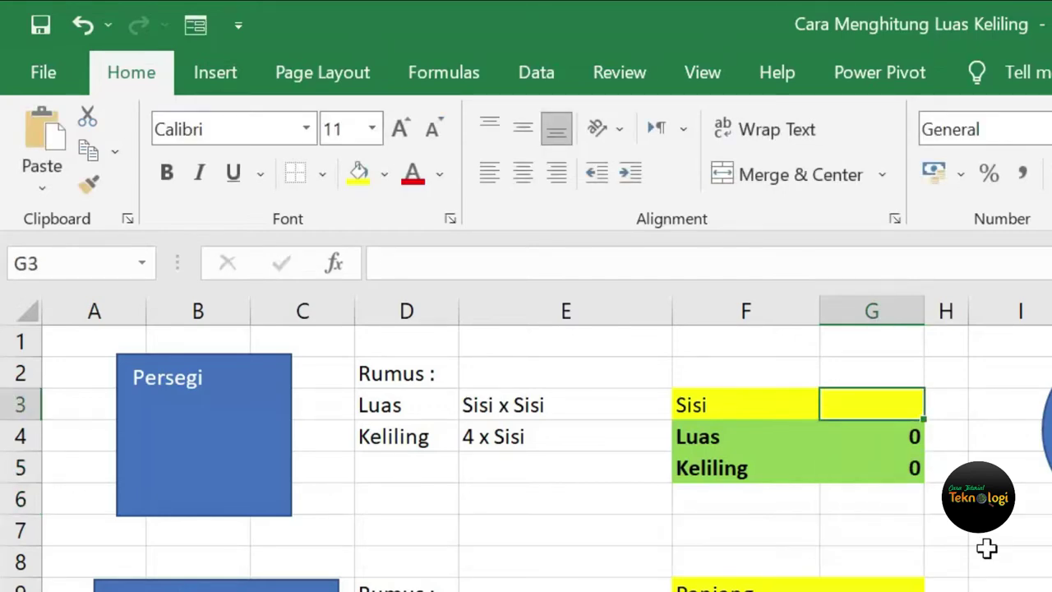
pyautogui.write('10')
pyautogui.press('Return')
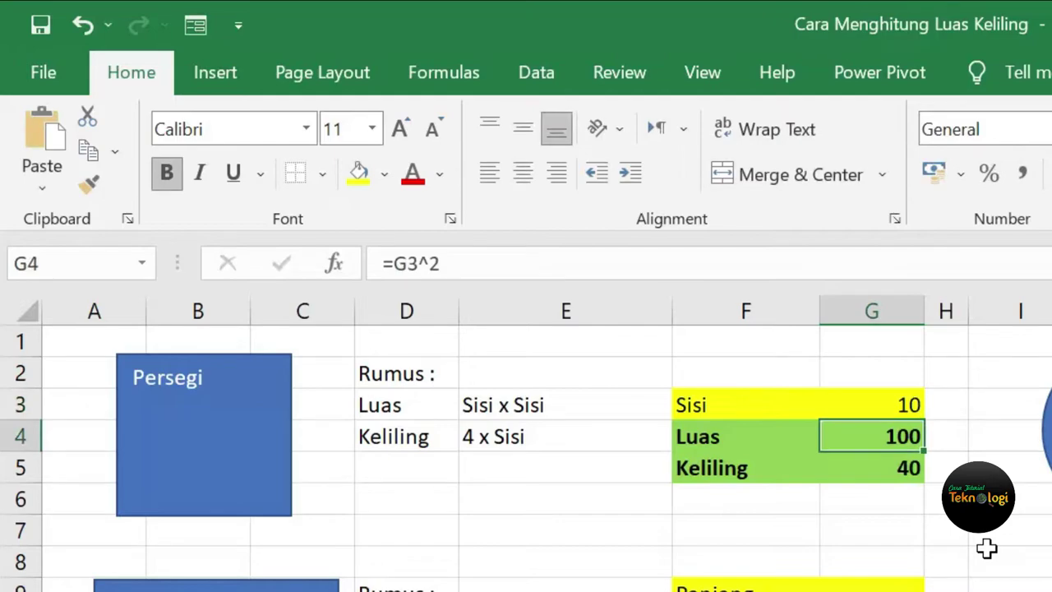
pyautogui.click(895, 467)
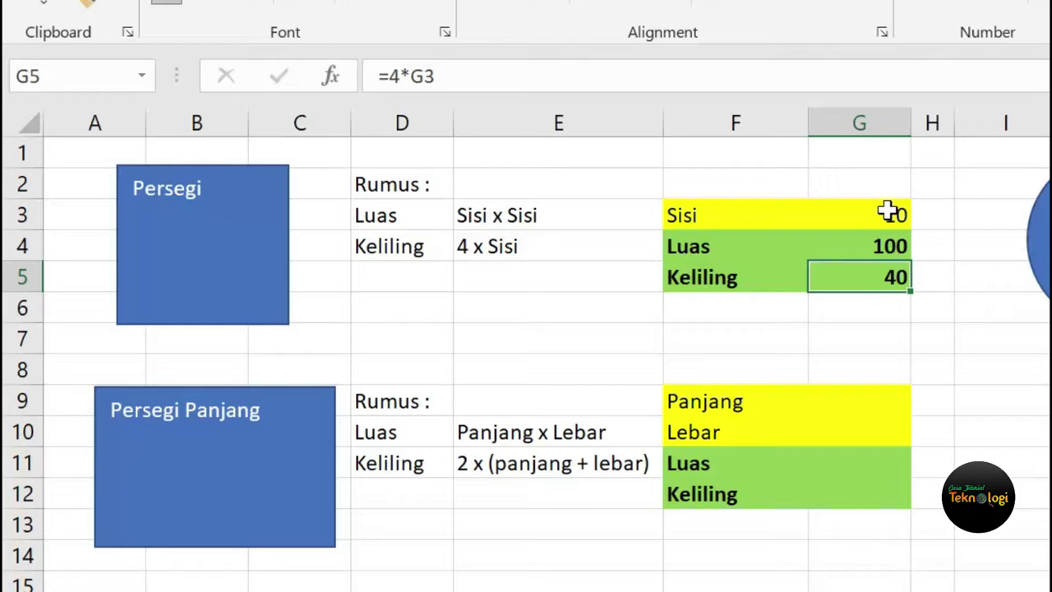
# Enter the rectangle's area formula =G9*G10 in G11
pyautogui.click(730, 402)
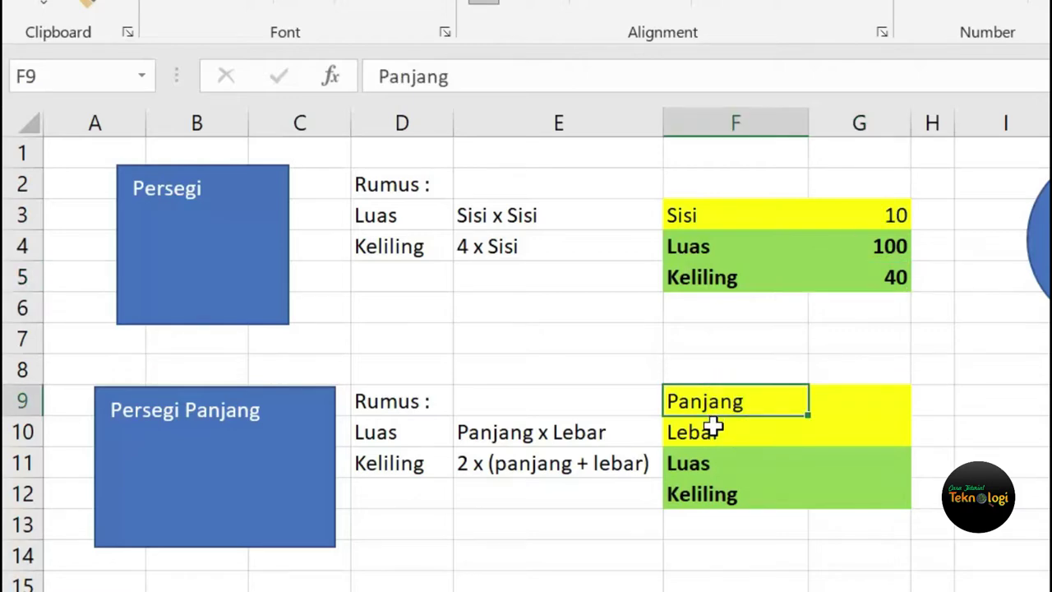
pyautogui.click(708, 435)
pyautogui.click(888, 404)
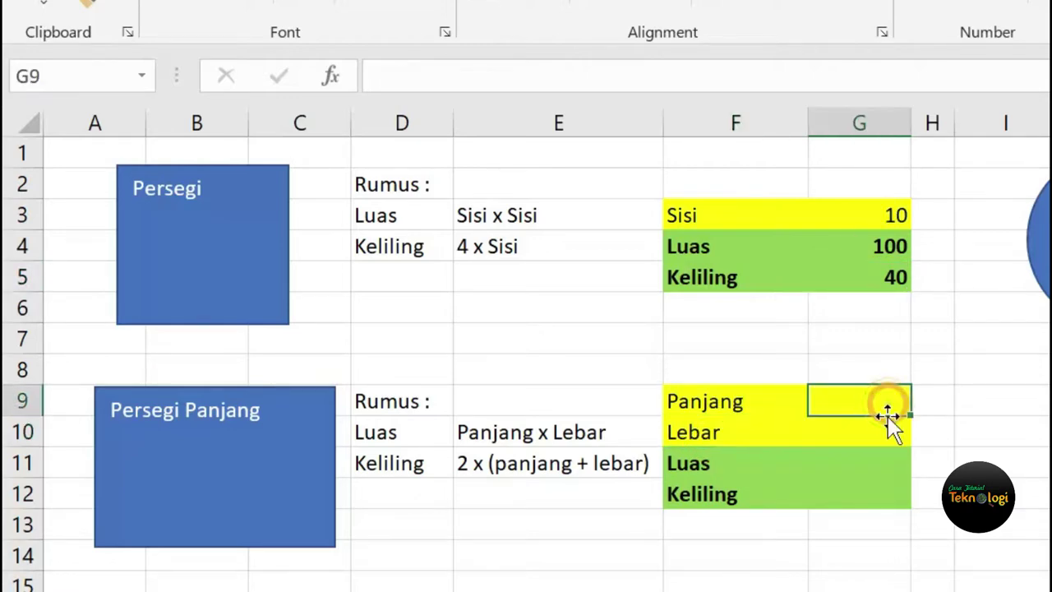
pyautogui.click(883, 441)
pyautogui.click(878, 463)
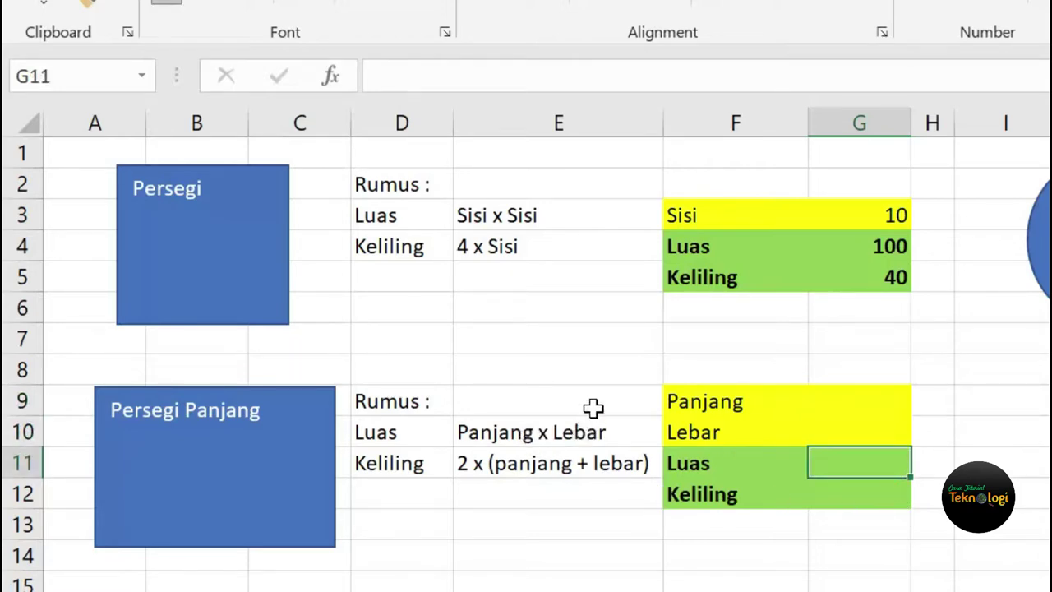
pyautogui.write('=')
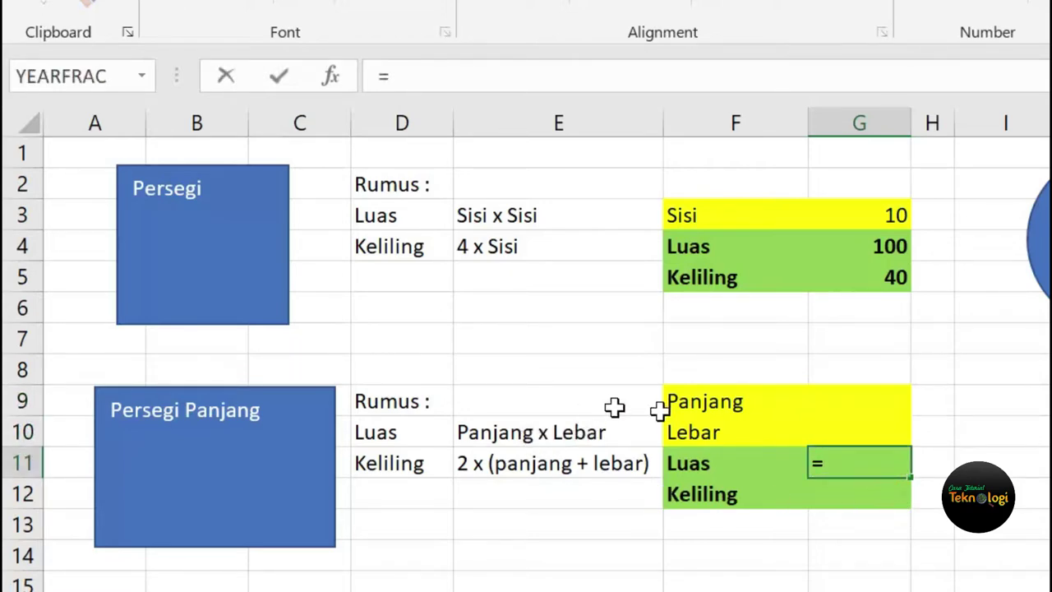
pyautogui.click(849, 404)
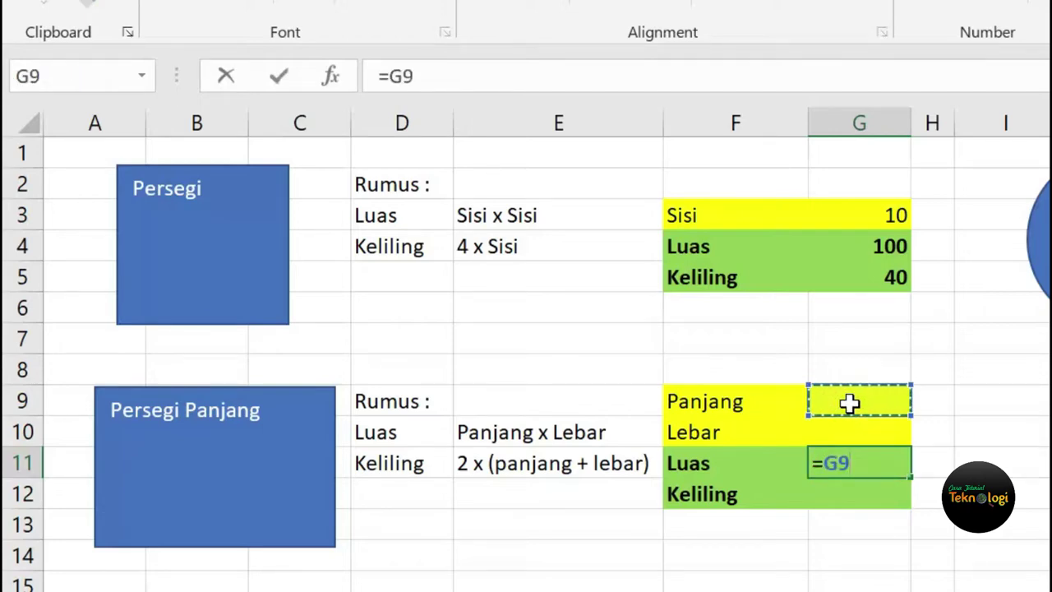
pyautogui.write('*')
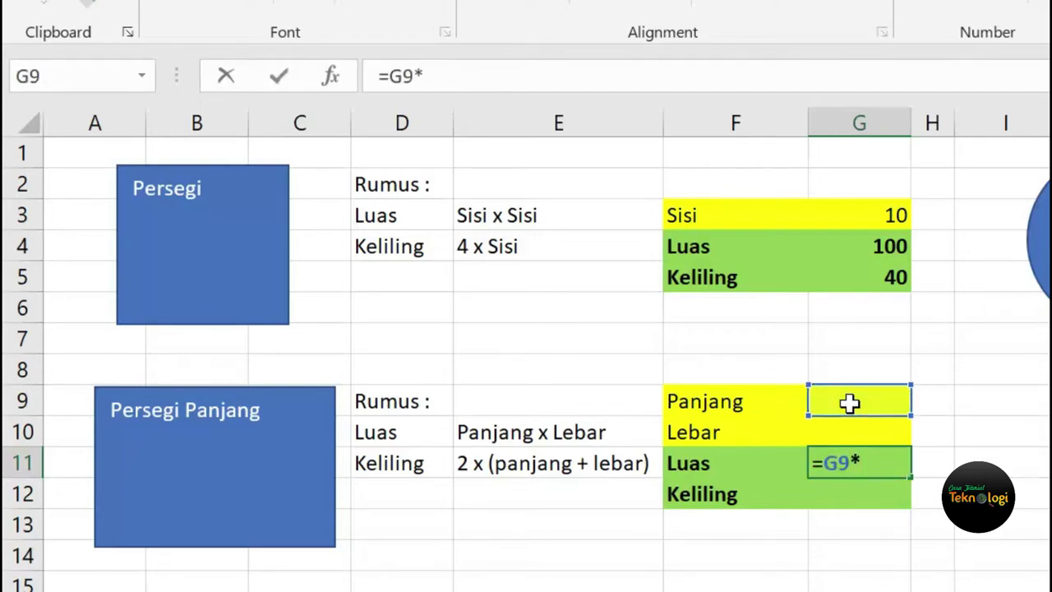
pyautogui.click(859, 431)
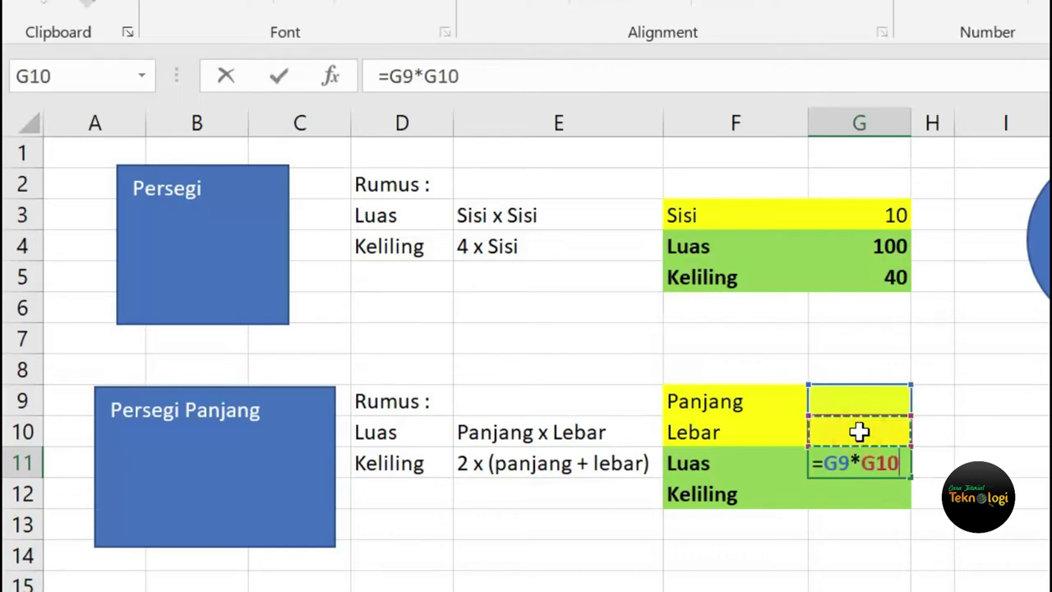
pyautogui.press('Return')
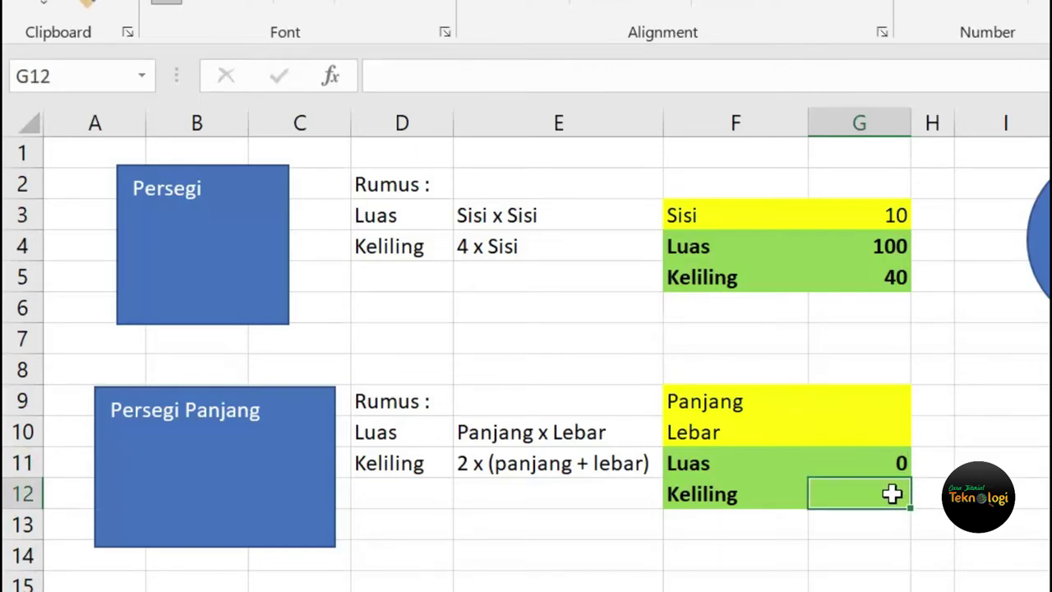
# Enter the rectangle's perimeter formula =2*(G9+G10) in G12
pyautogui.write('=')
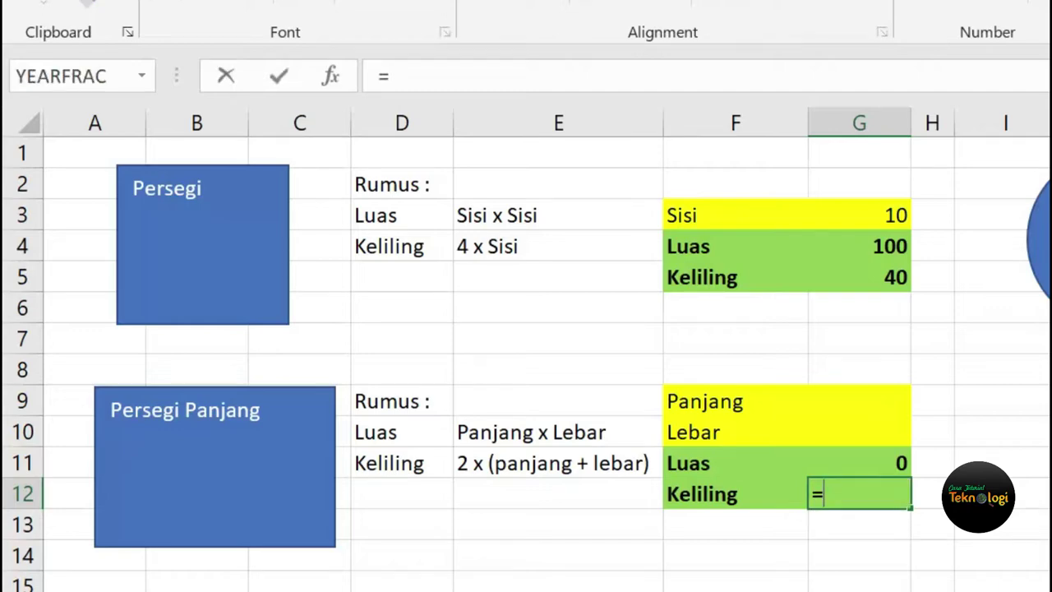
pyautogui.write('2*')
pyautogui.write('(')
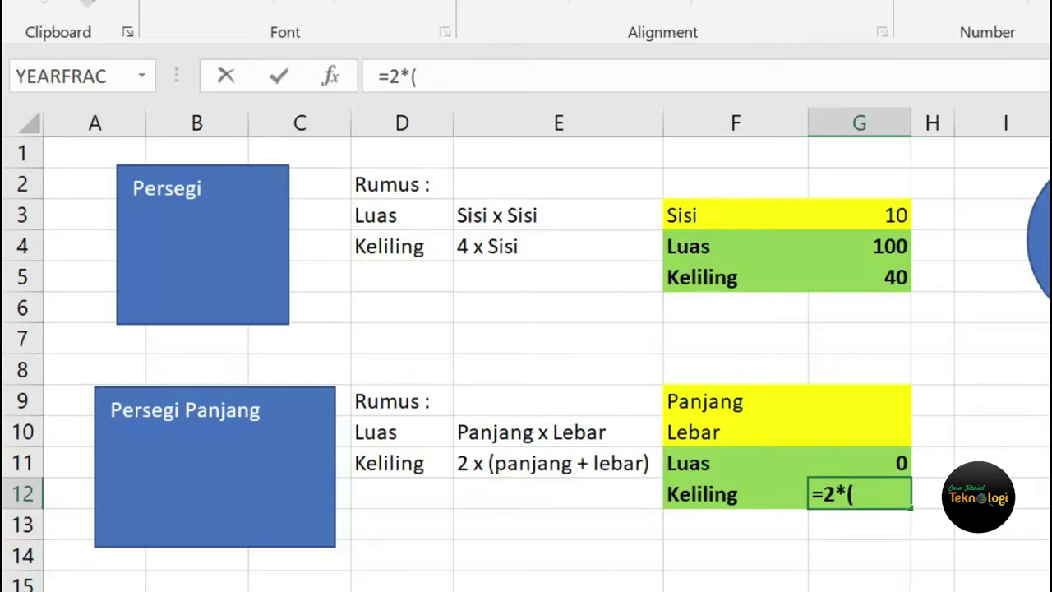
pyautogui.click(873, 403)
pyautogui.write('+')
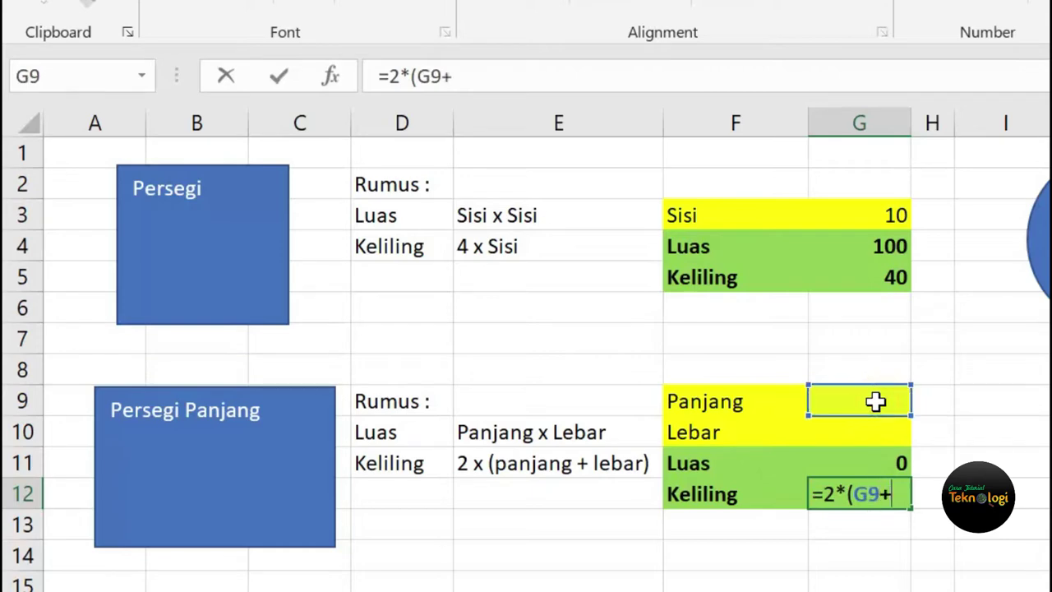
pyautogui.click(876, 421)
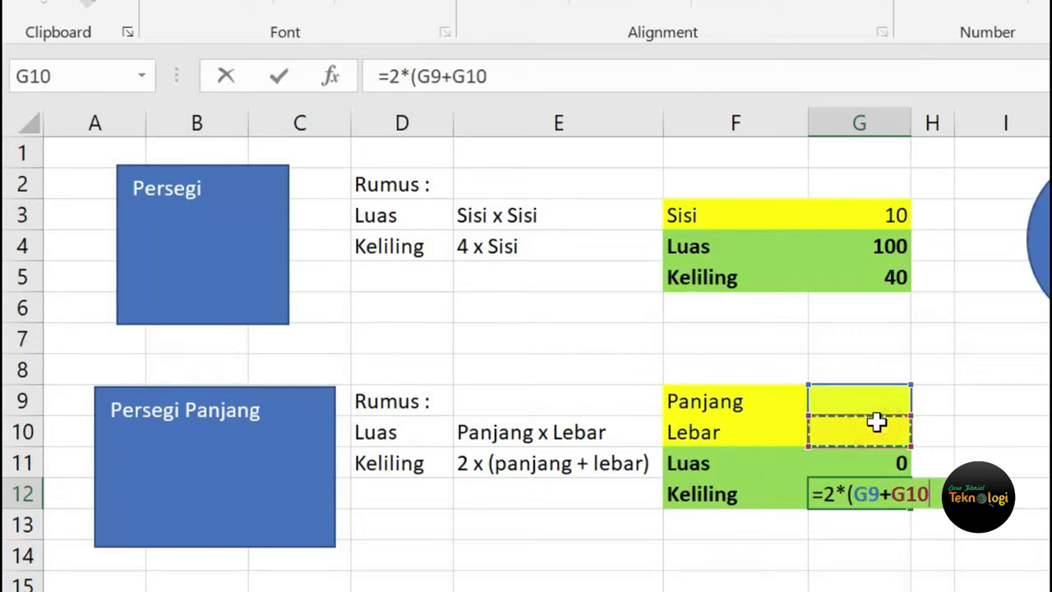
pyautogui.write(')')
pyautogui.press('Return')
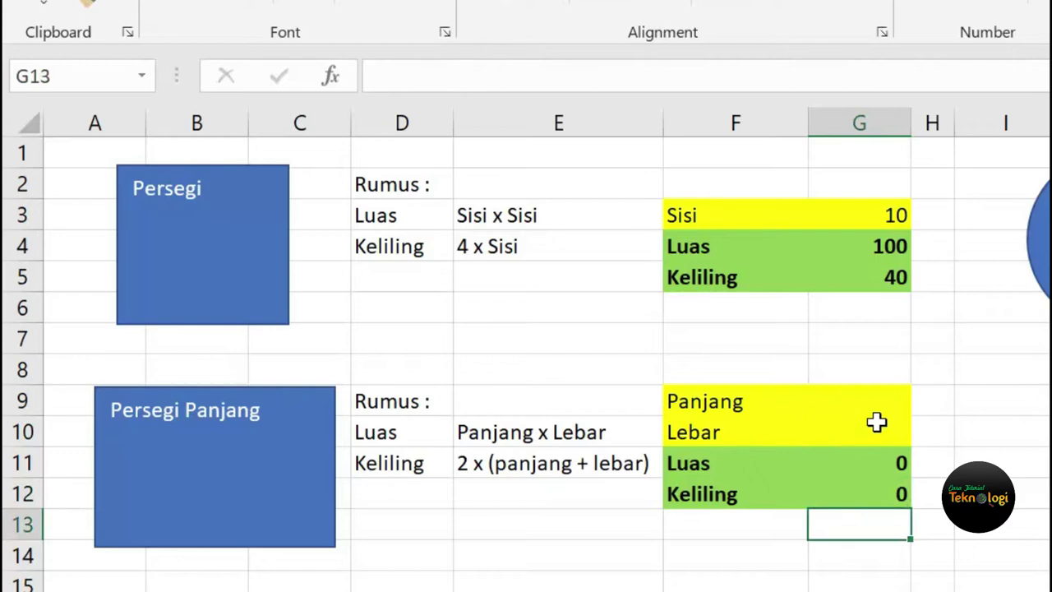
# Enter length 25 in G9 and width 15 in G10, giving area 375 and perimeter 80
pyautogui.click(883, 399)
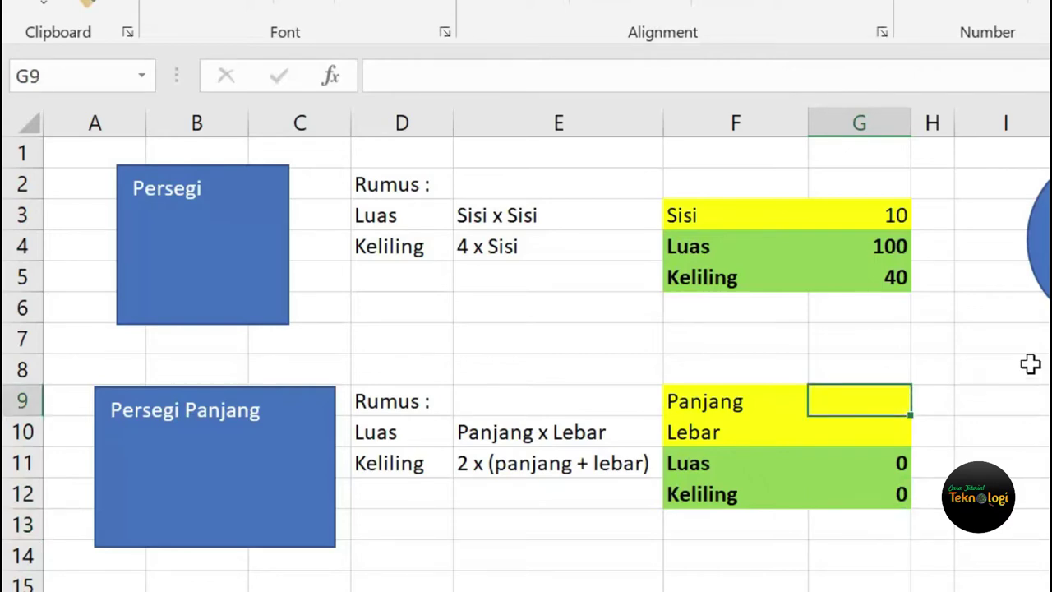
pyautogui.write('2')
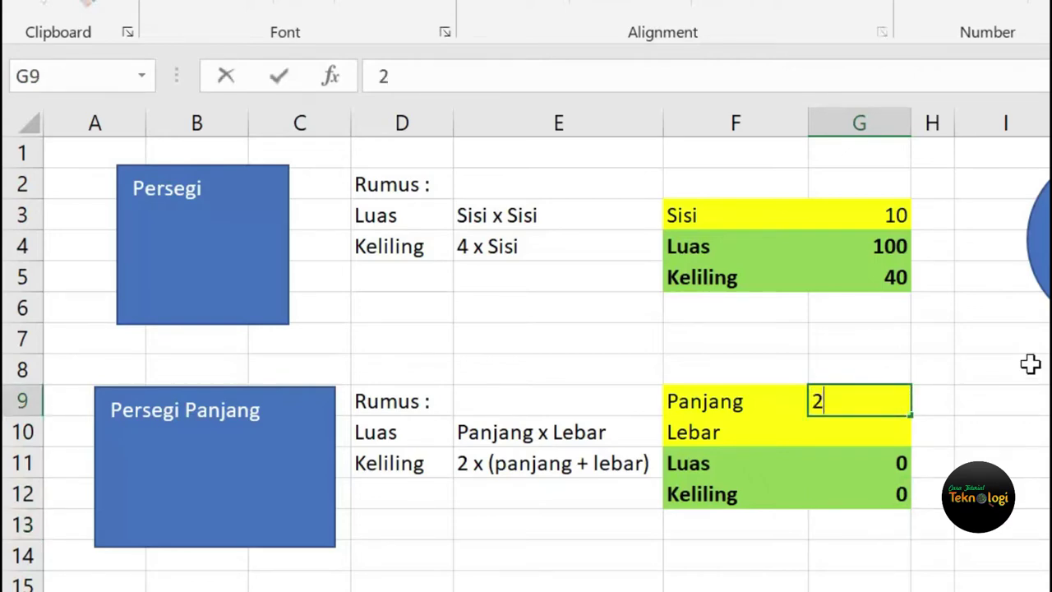
pyautogui.write('5')
pyautogui.press('Return')
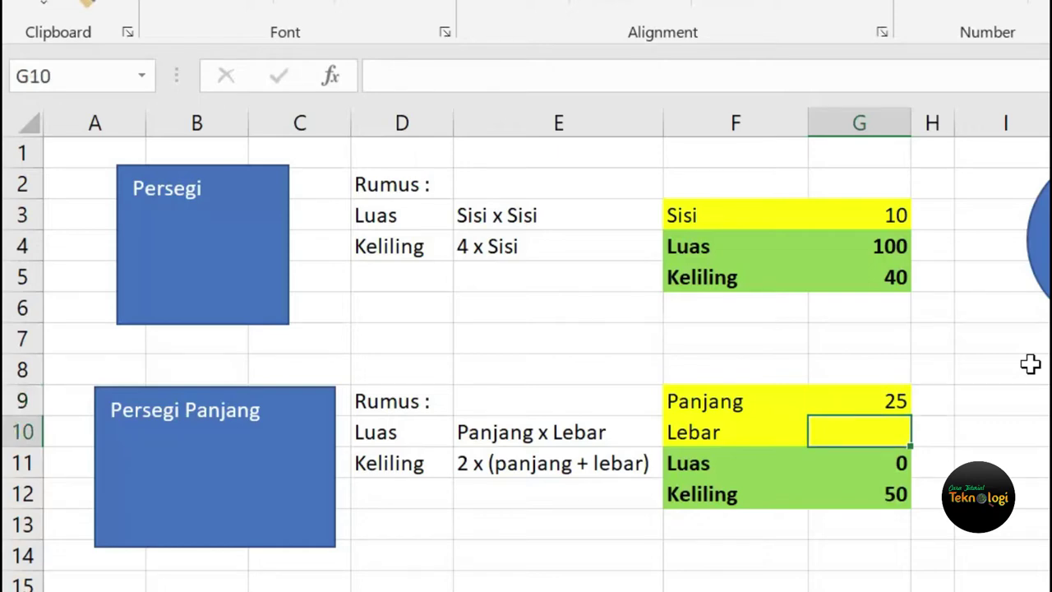
pyautogui.write('15')
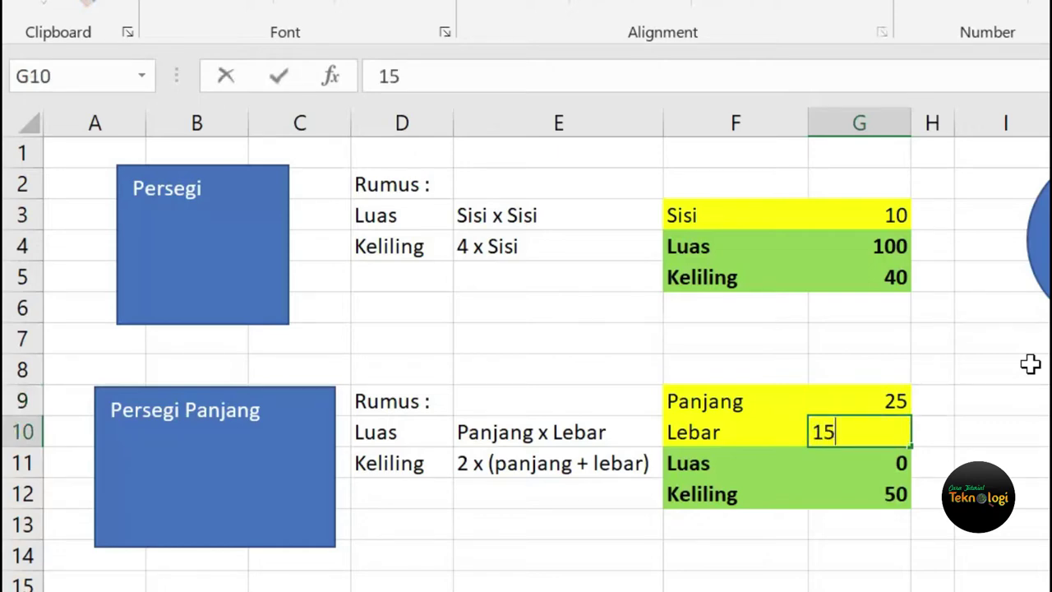
pyautogui.press('Return')
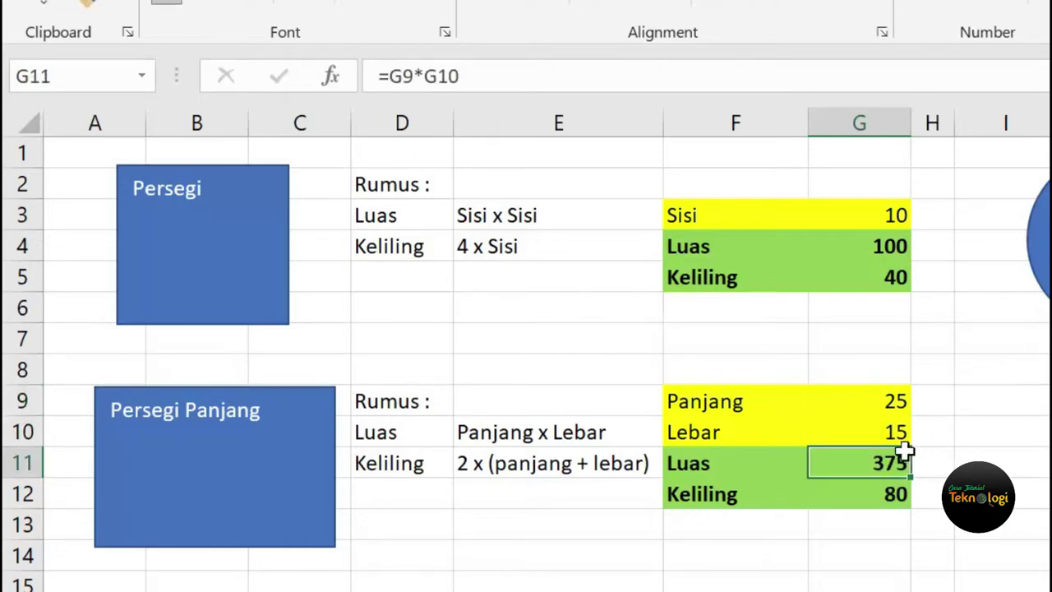
pyautogui.click(888, 495)
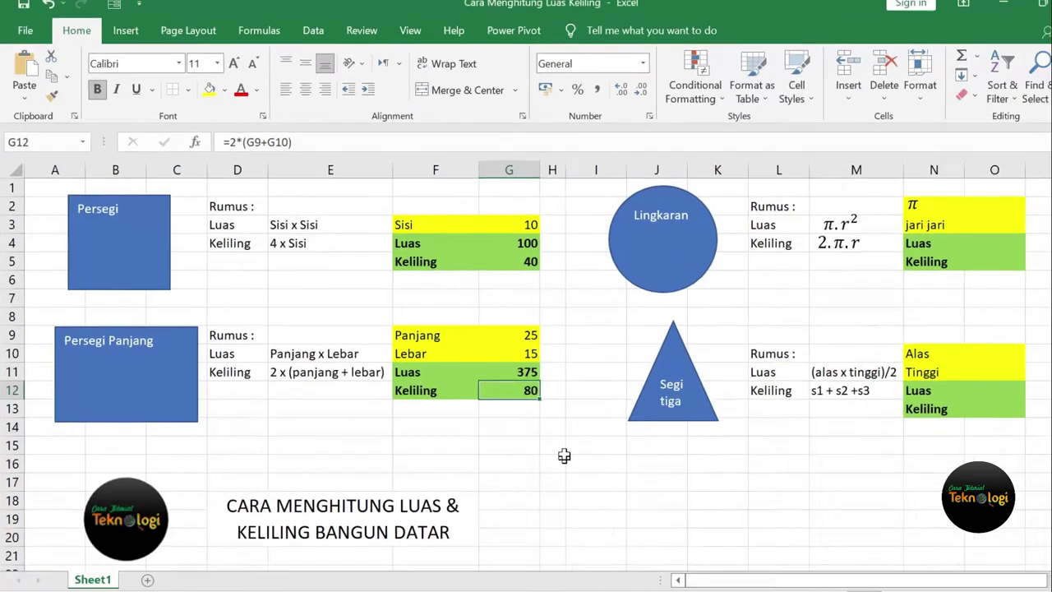
# Enter =22/7 as the circle's π value in O2
pyautogui.click(816, 312)
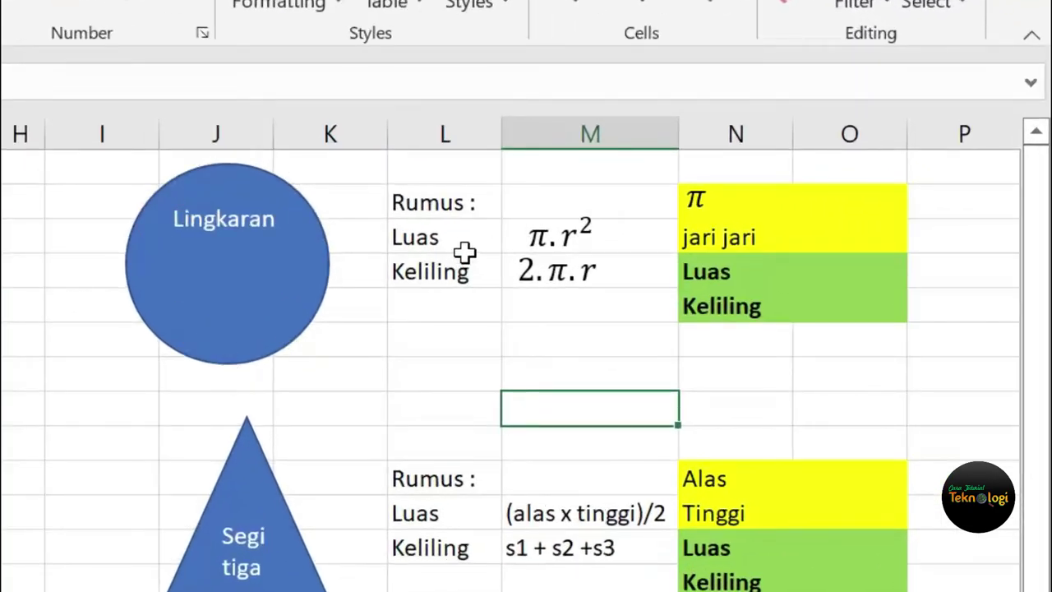
pyautogui.click(458, 237)
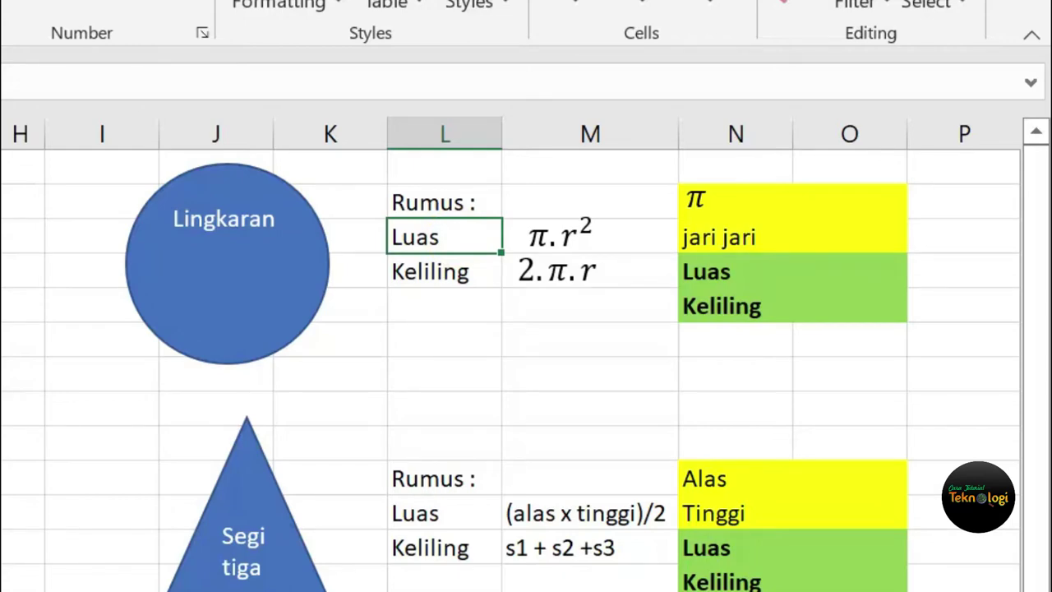
pyautogui.click(850, 203)
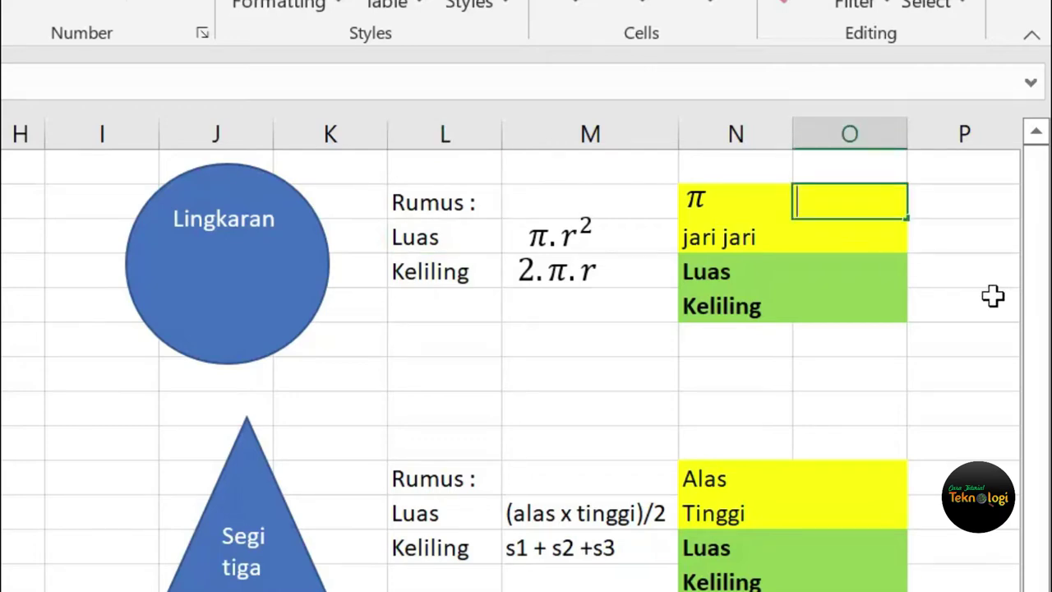
pyautogui.write('=22/7')
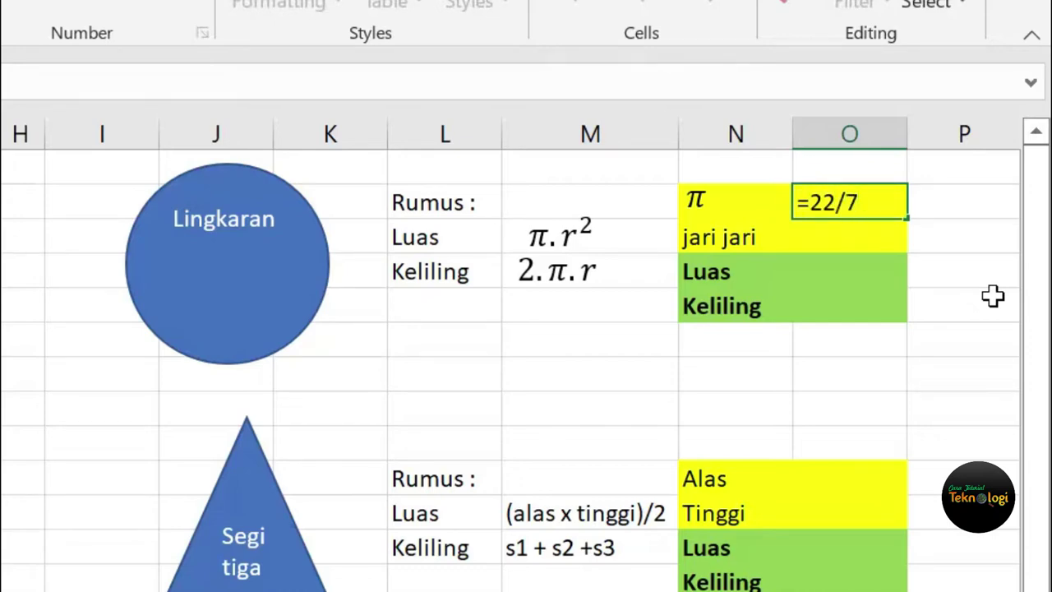
pyautogui.press('Return')
# Display π with two decimals as 3,14 after briefly showing more decimal places
pyautogui.click(876, 200)
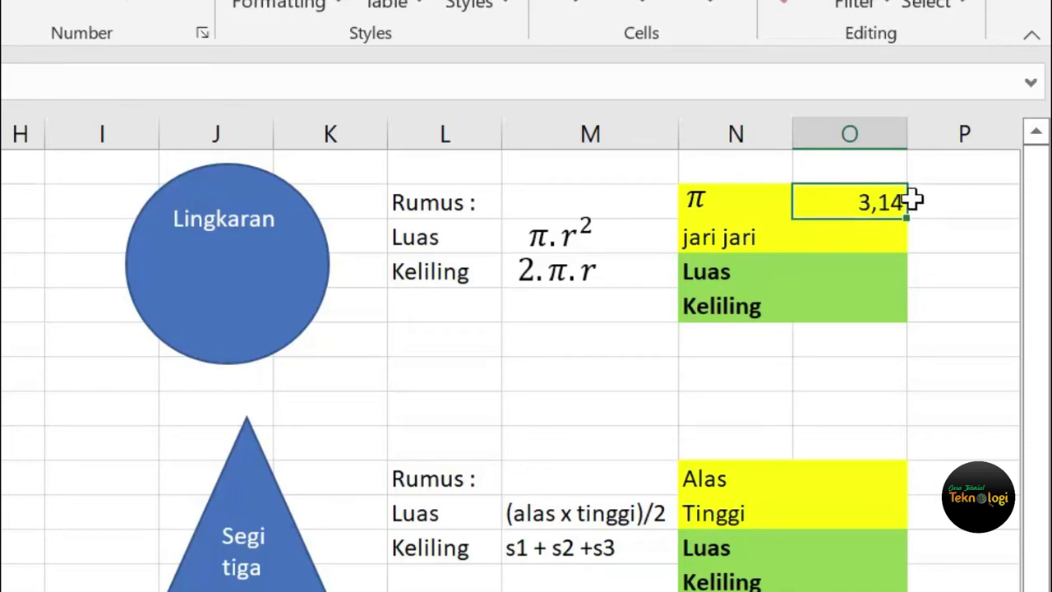
pyautogui.click(152, 3)
pyautogui.click(152, 3)
pyautogui.click(152, 3)
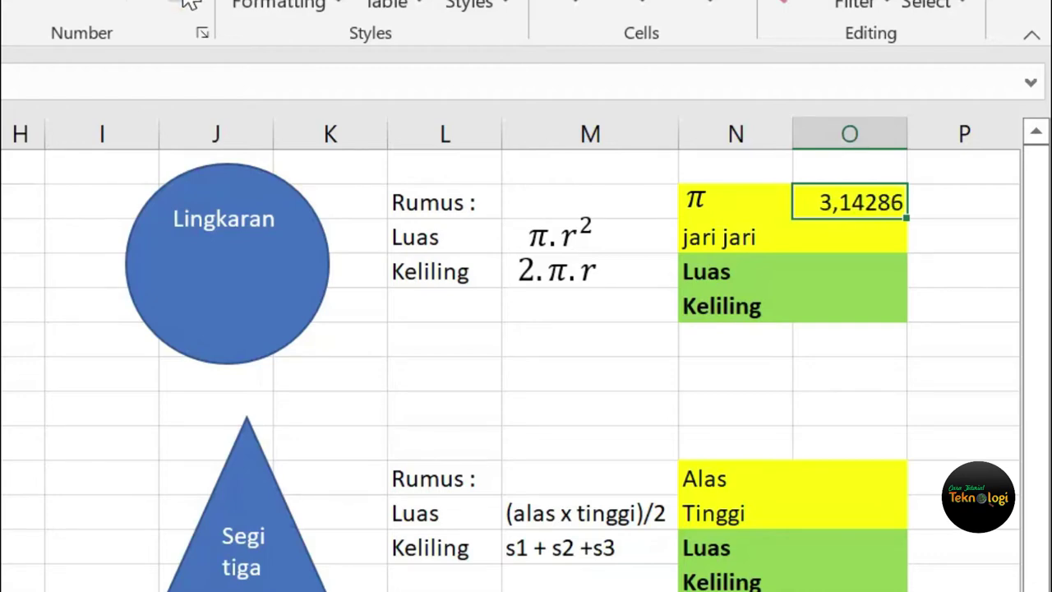
pyautogui.click(185, 1)
pyautogui.click(185, 1)
pyautogui.click(186, 1)
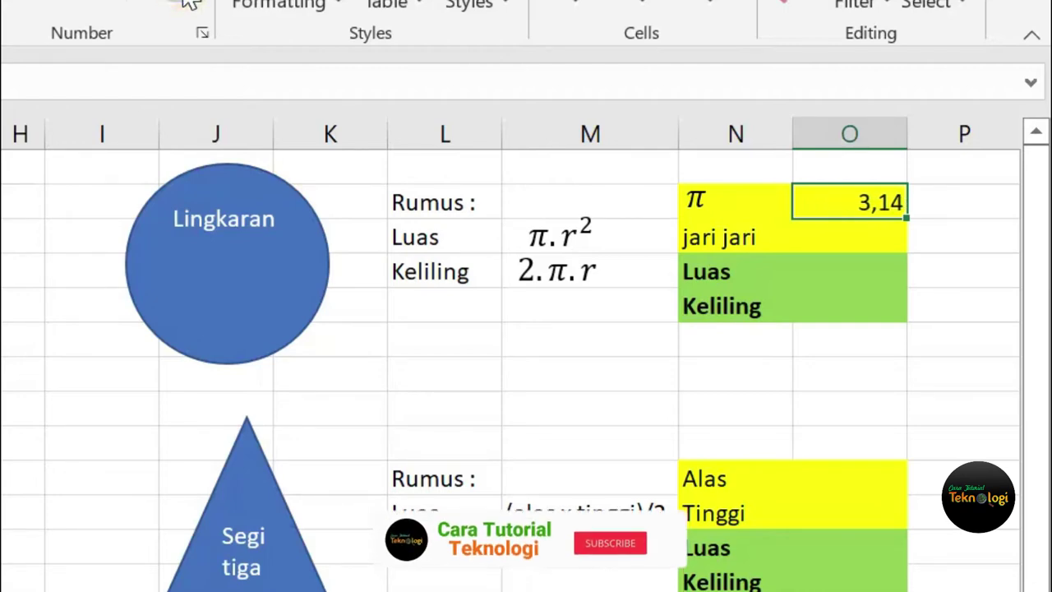
pyautogui.click(859, 237)
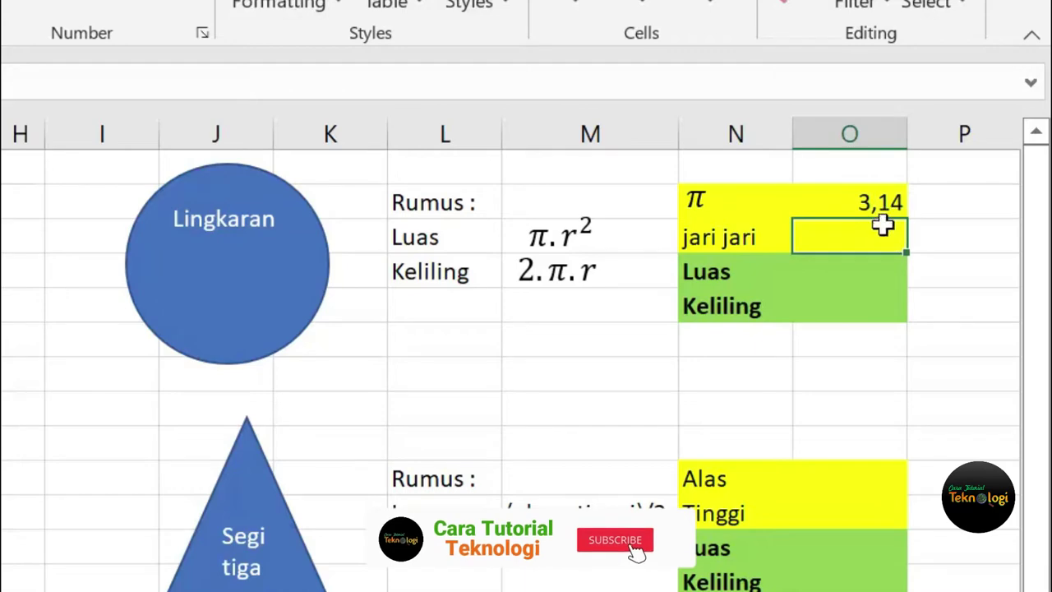
# Enter the circle's area formula =O2*O3^2 in O4
pyautogui.click(859, 273)
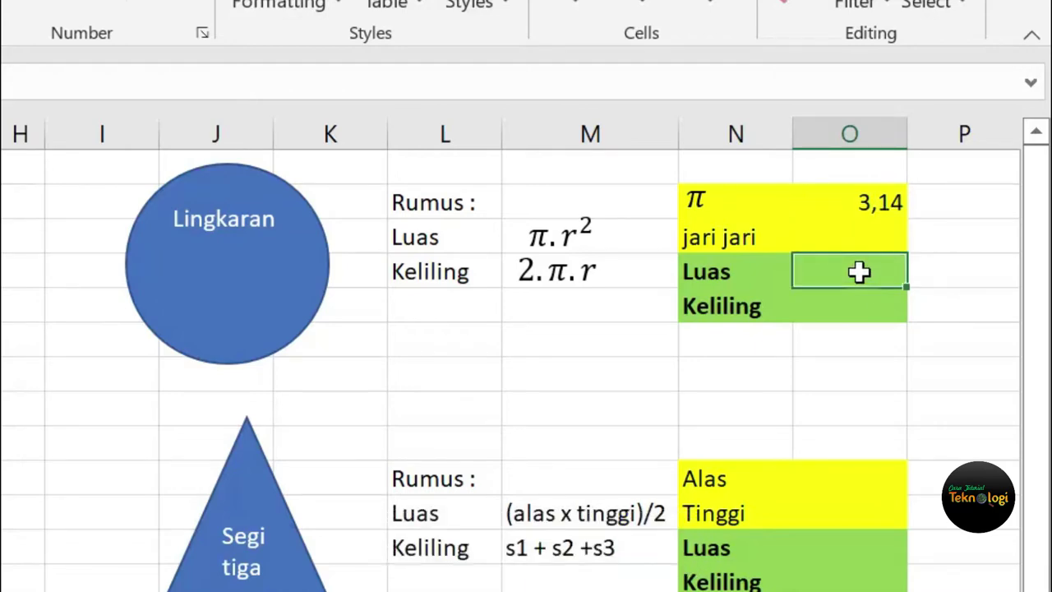
pyautogui.write('=')
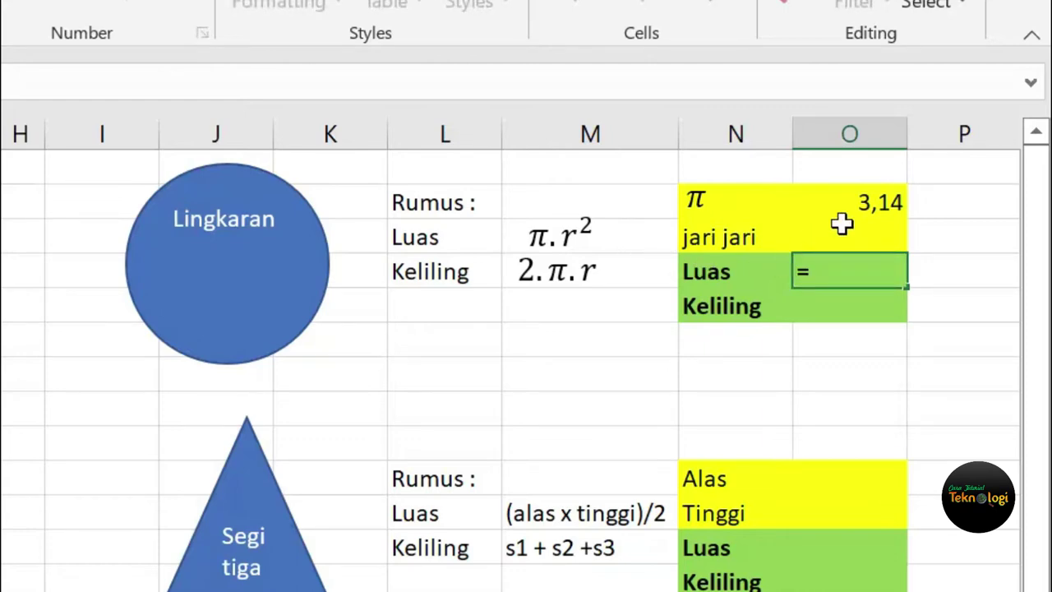
pyautogui.click(881, 204)
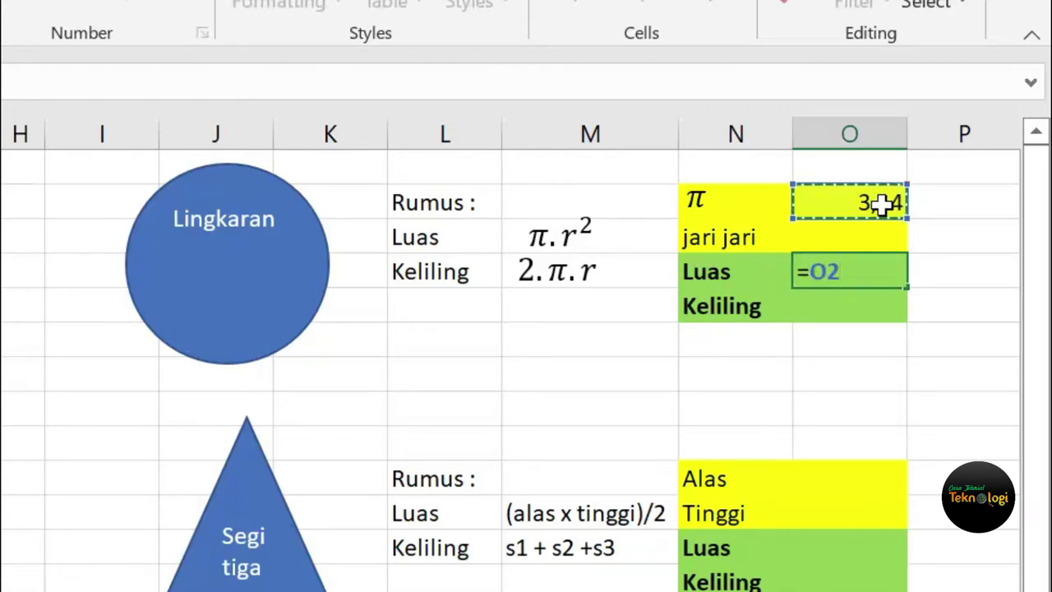
pyautogui.write('*')
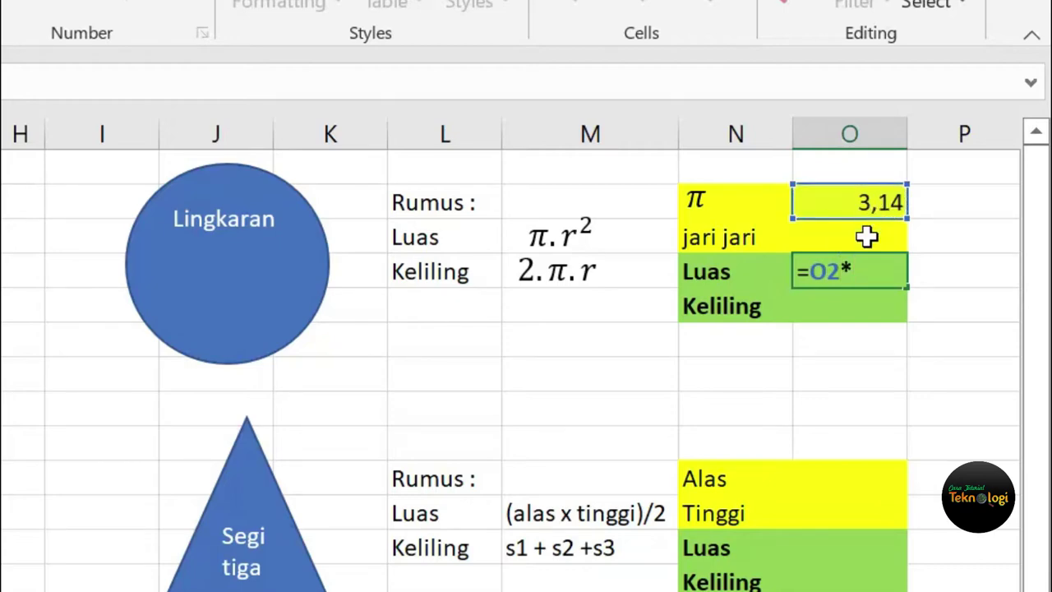
pyautogui.click(867, 236)
pyautogui.write('^')
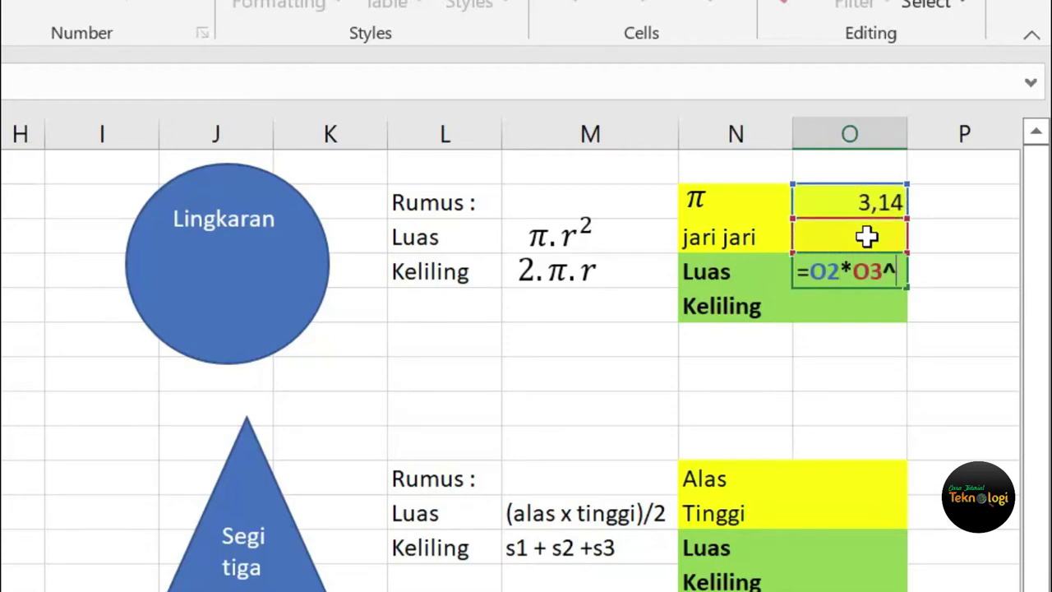
pyautogui.write('2')
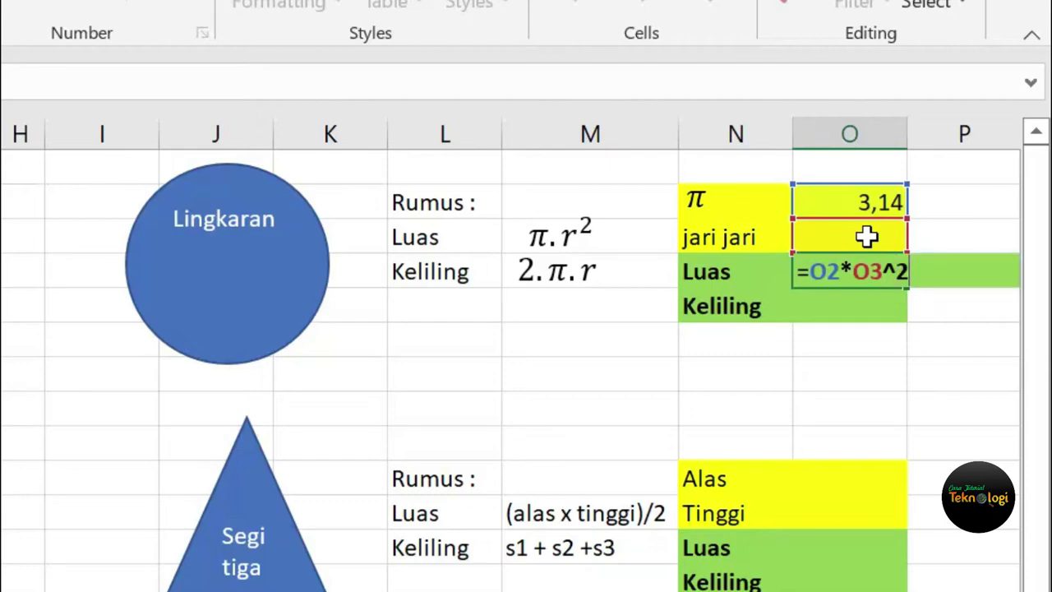
pyautogui.press('Return')
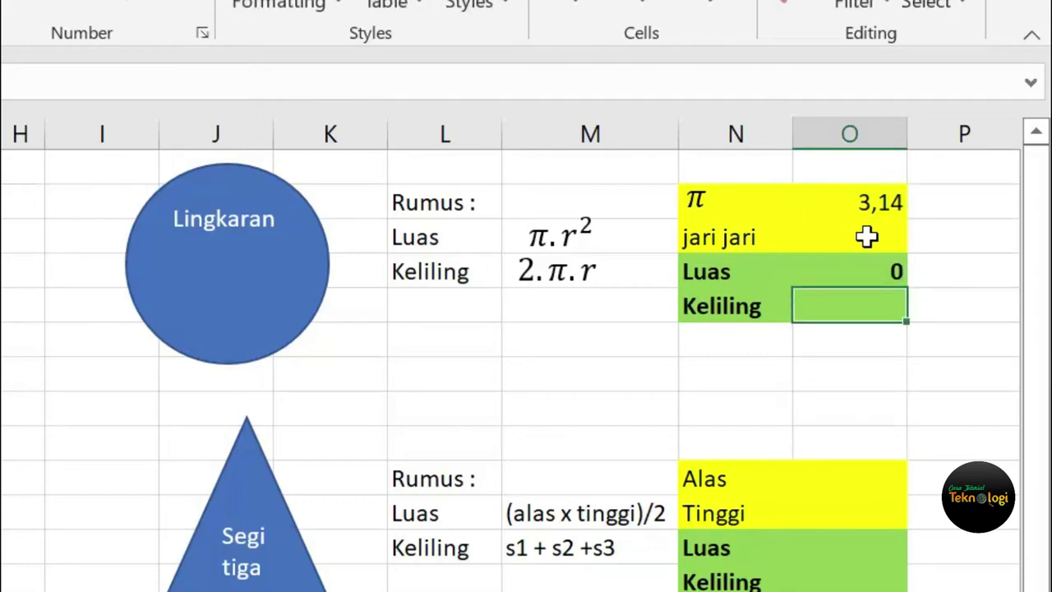
# Enter the circle's perimeter formula =2*O2*O3 in O5
pyautogui.write('=')
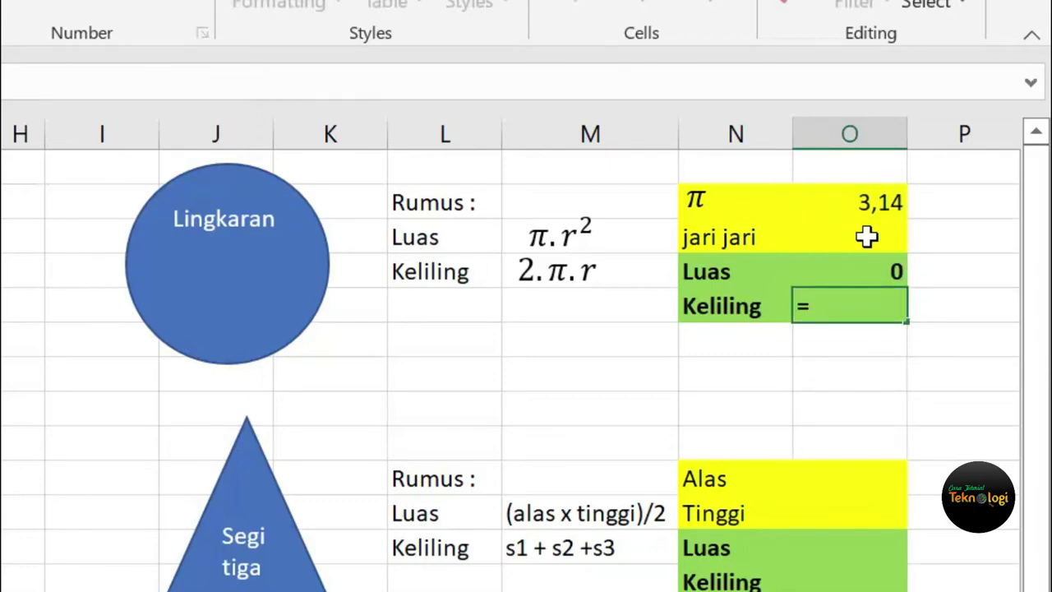
pyautogui.write('2*')
pyautogui.click(867, 210)
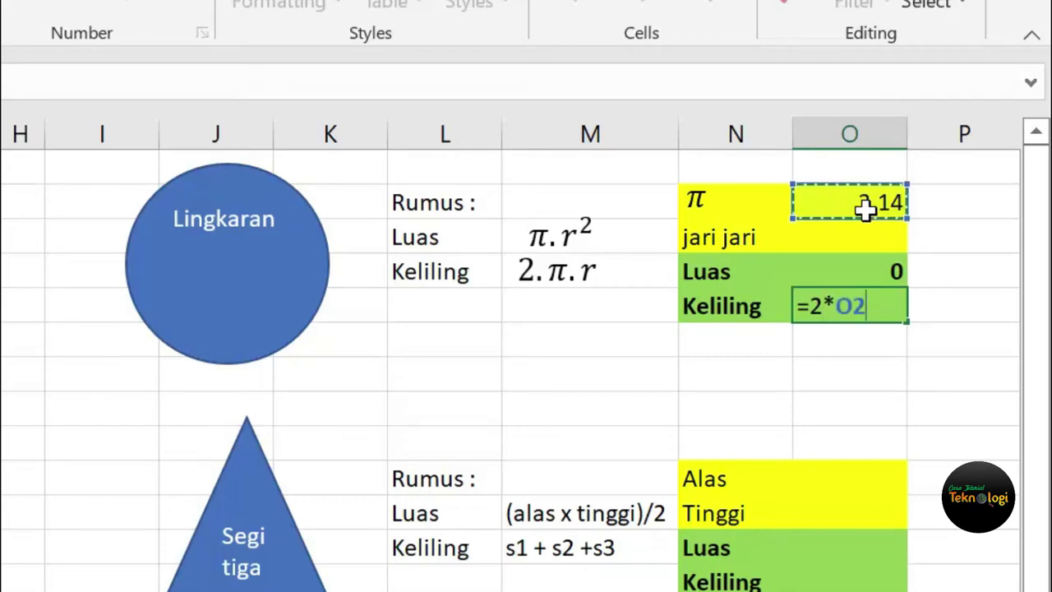
pyautogui.write('*')
pyautogui.click(871, 239)
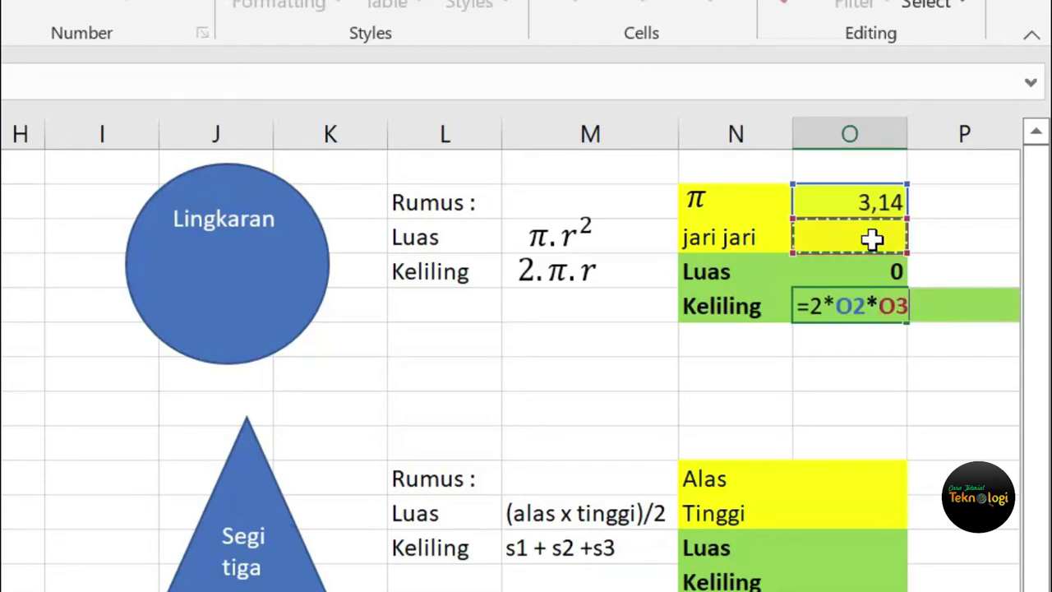
pyautogui.press('Return')
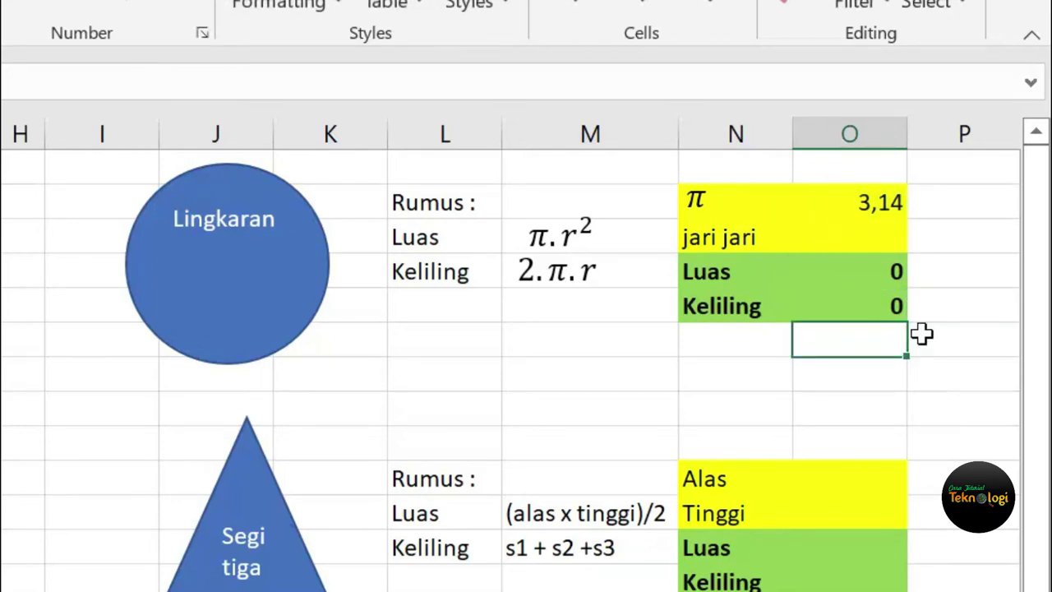
pyautogui.click(871, 237)
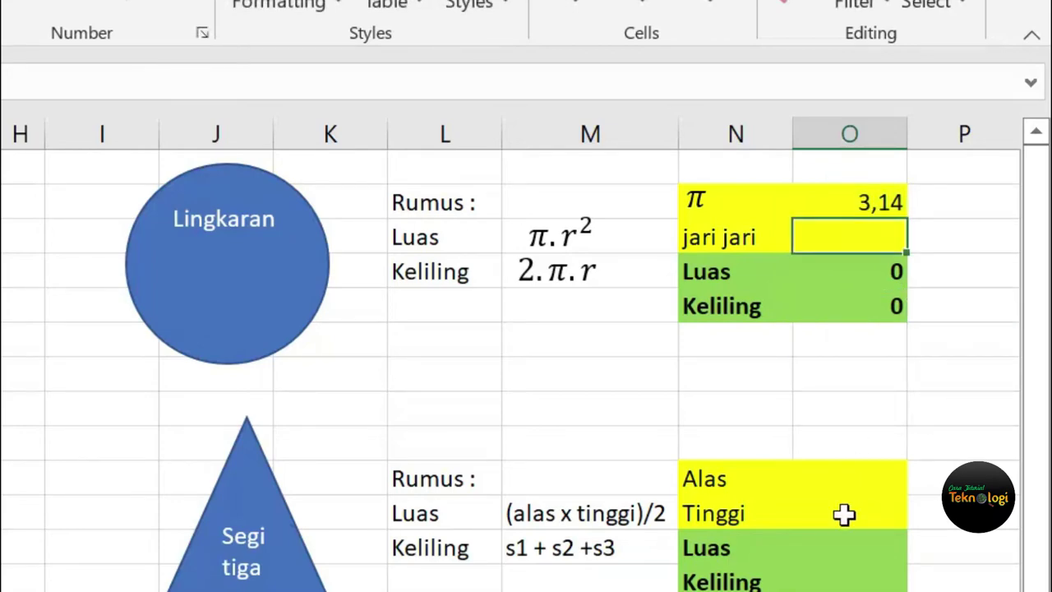
# Test radius 7 in O3, then change it to 28, giving Luas 2464 and Keliling 176
pyautogui.write('7')
pyautogui.press('Return')
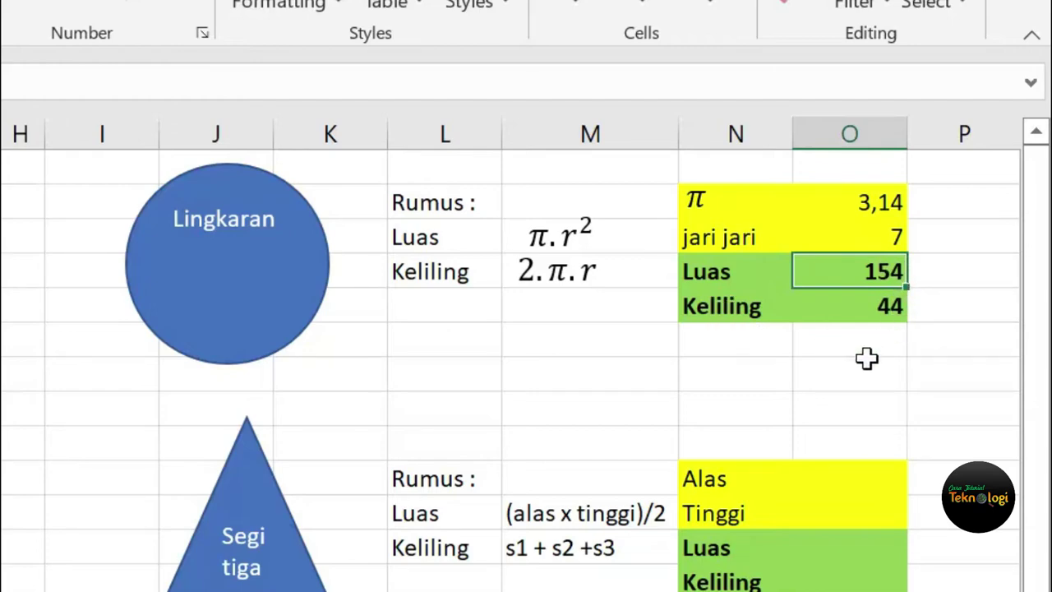
pyautogui.click(878, 230)
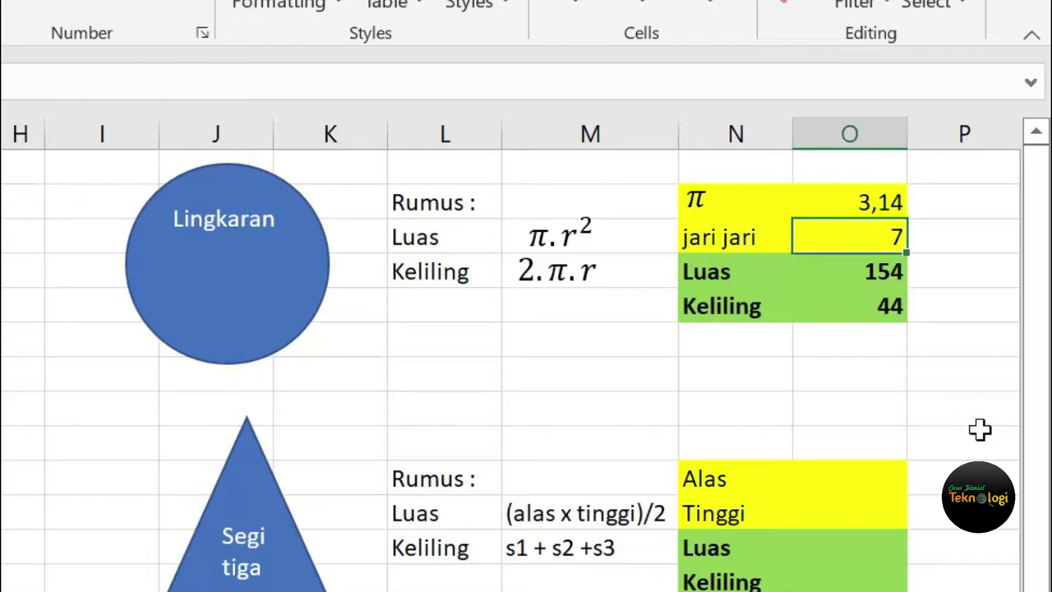
pyautogui.write('28')
pyautogui.press('Return')
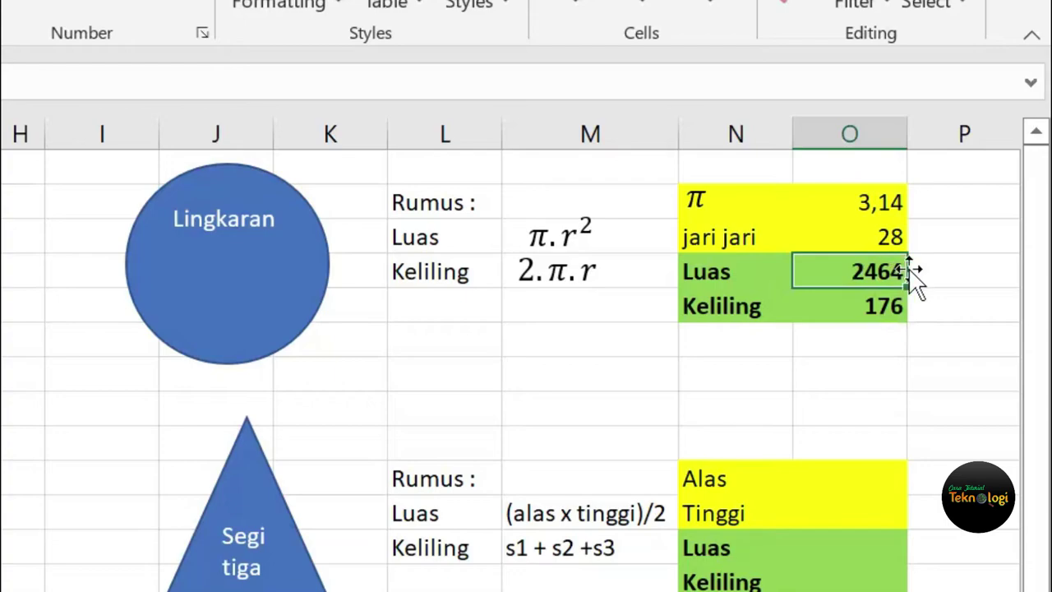
pyautogui.click(879, 303)
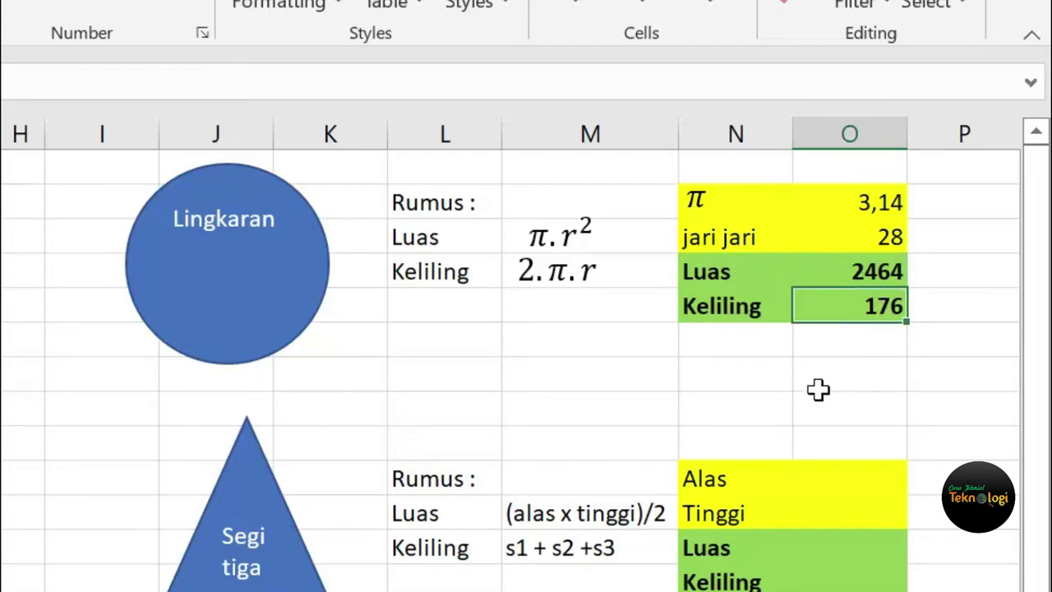
pyautogui.click(818, 389)
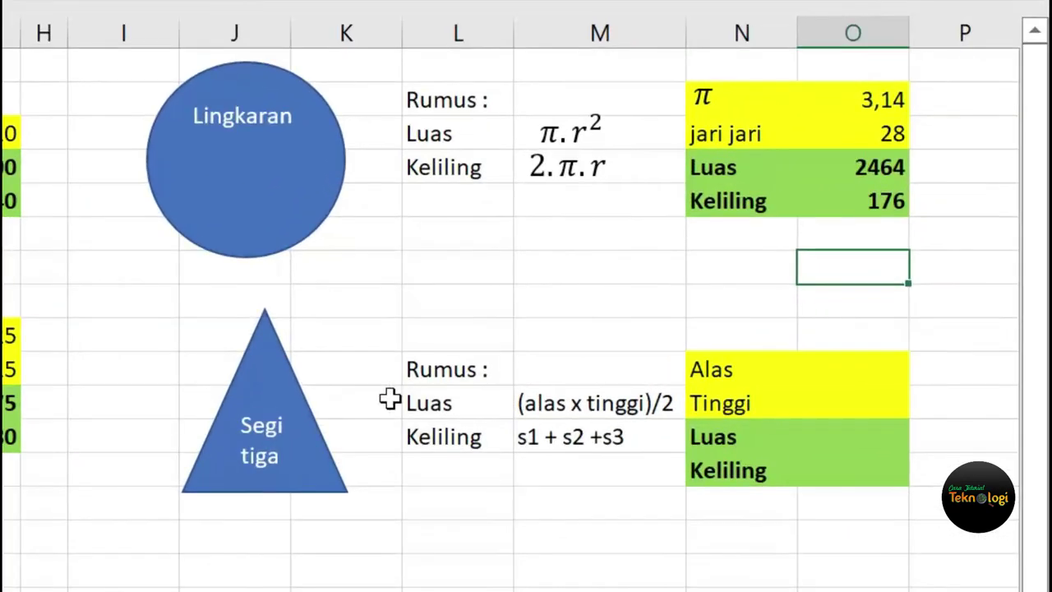
pyautogui.click(434, 411)
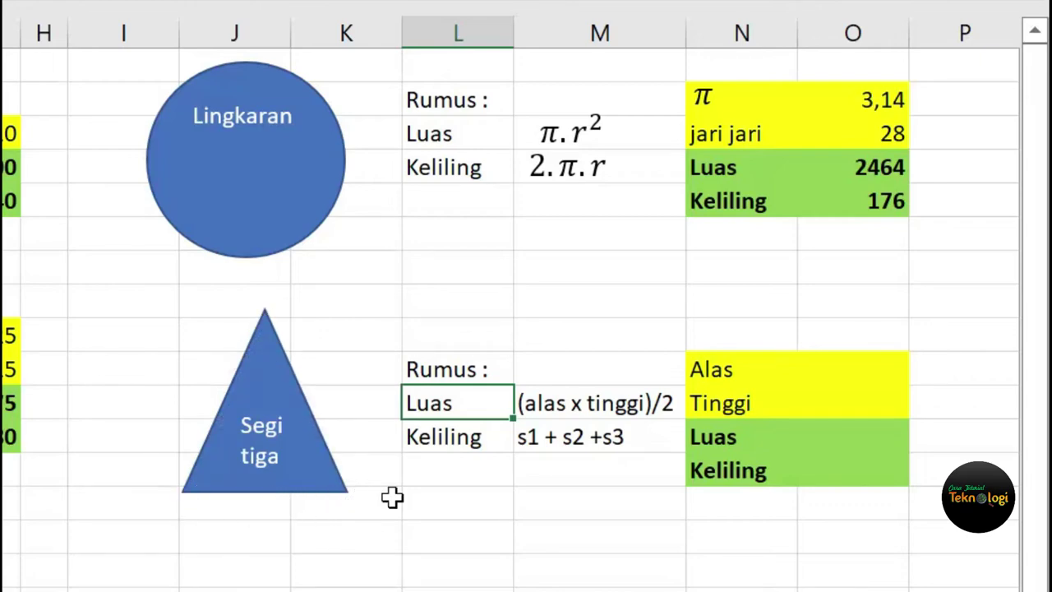
pyautogui.click(827, 354)
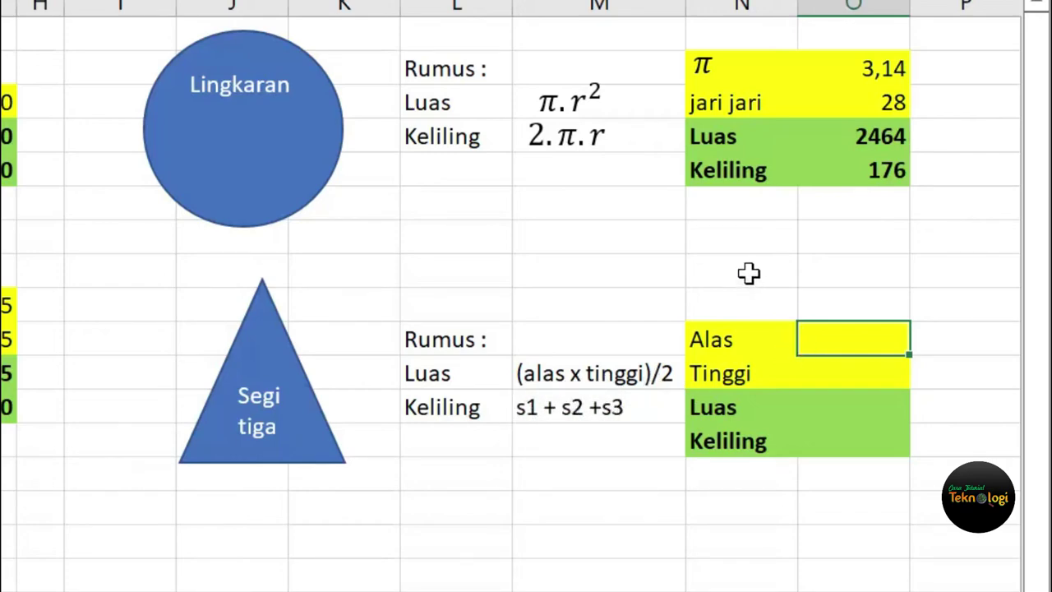
# Extend the yellow fill above Alas and label N7:N9 as sisi 1, sisi 2 and sisi 3
pyautogui.moveTo(737, 240); pyautogui.dragTo(861, 317)
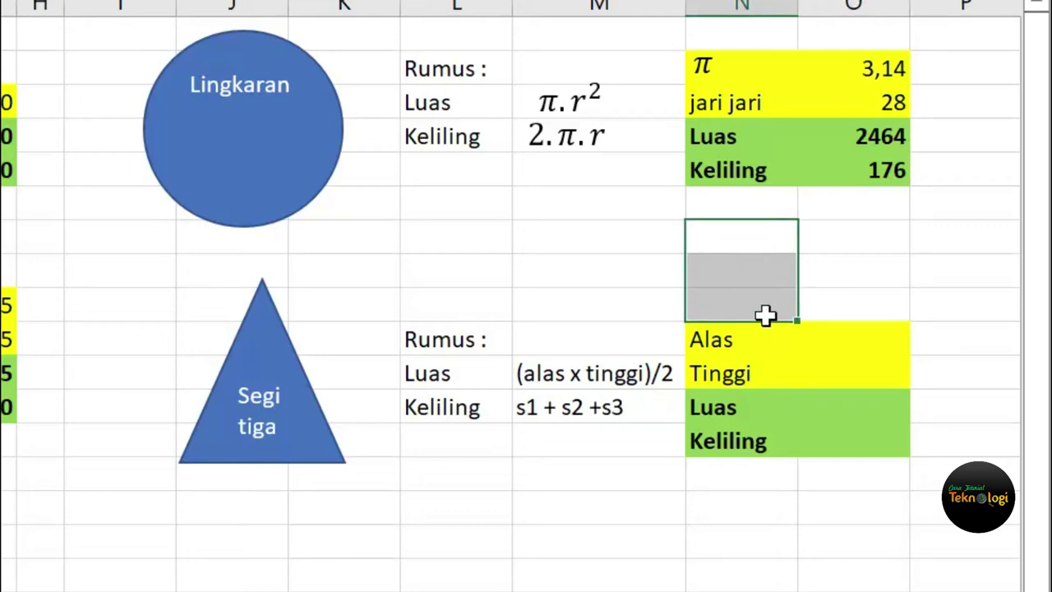
pyautogui.press('F4')
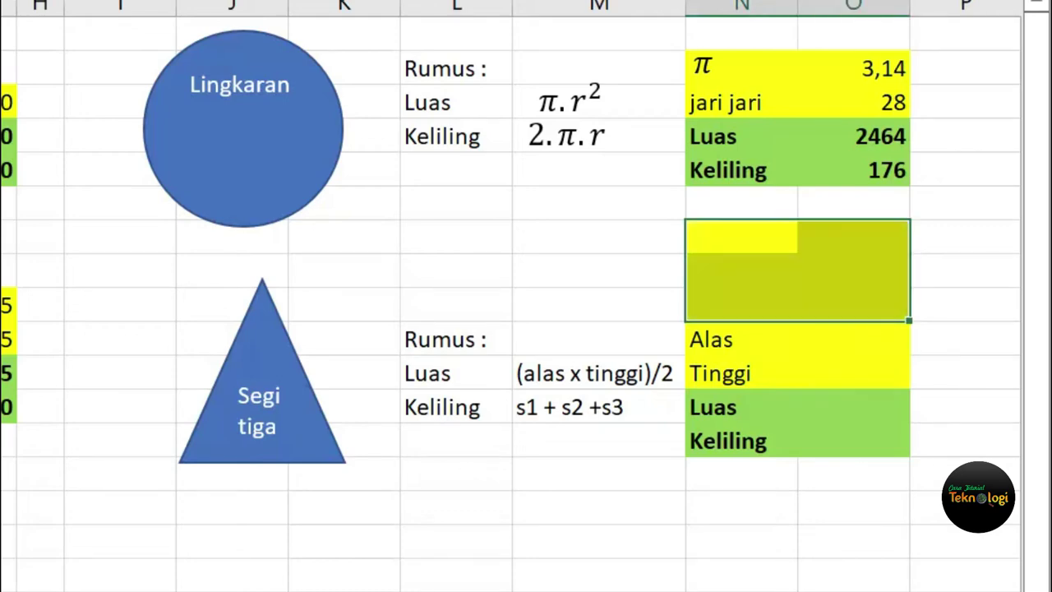
pyautogui.click(739, 240)
pyautogui.write('s')
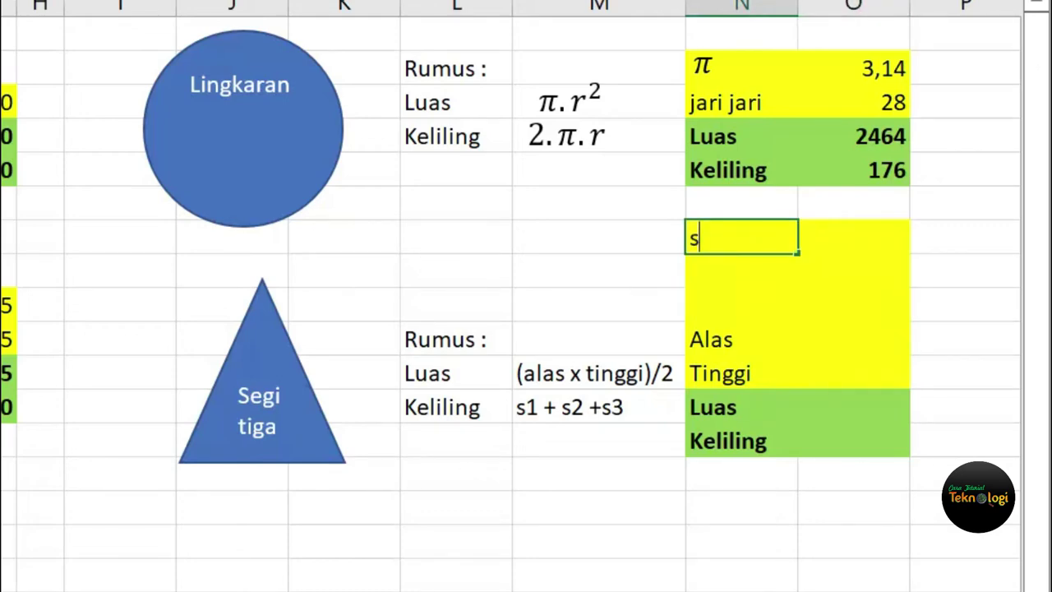
pyautogui.write('isi 1')
pyautogui.press('Return')
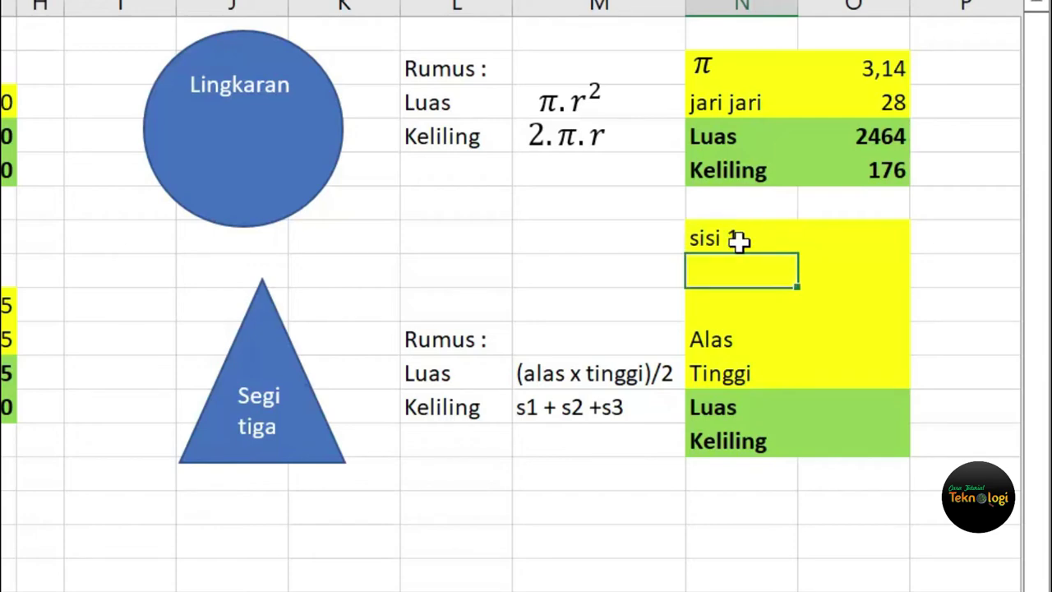
pyautogui.write('sisi 2')
pyautogui.press('Return')
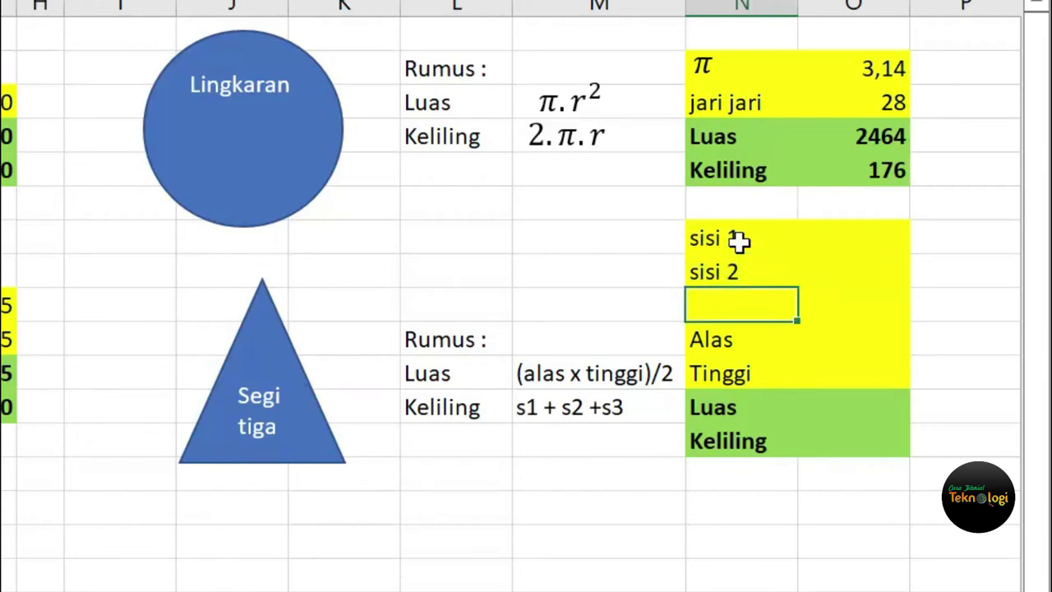
pyautogui.write('isi')
pyautogui.write(' 3')
pyautogui.press('Return')
pyautogui.click(989, 373)
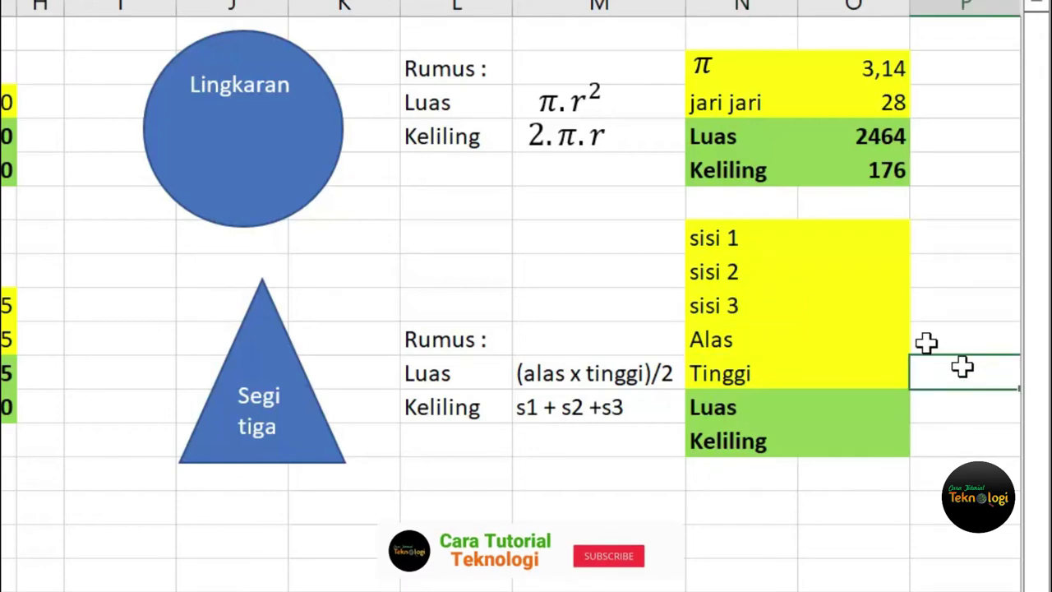
pyautogui.click(808, 341)
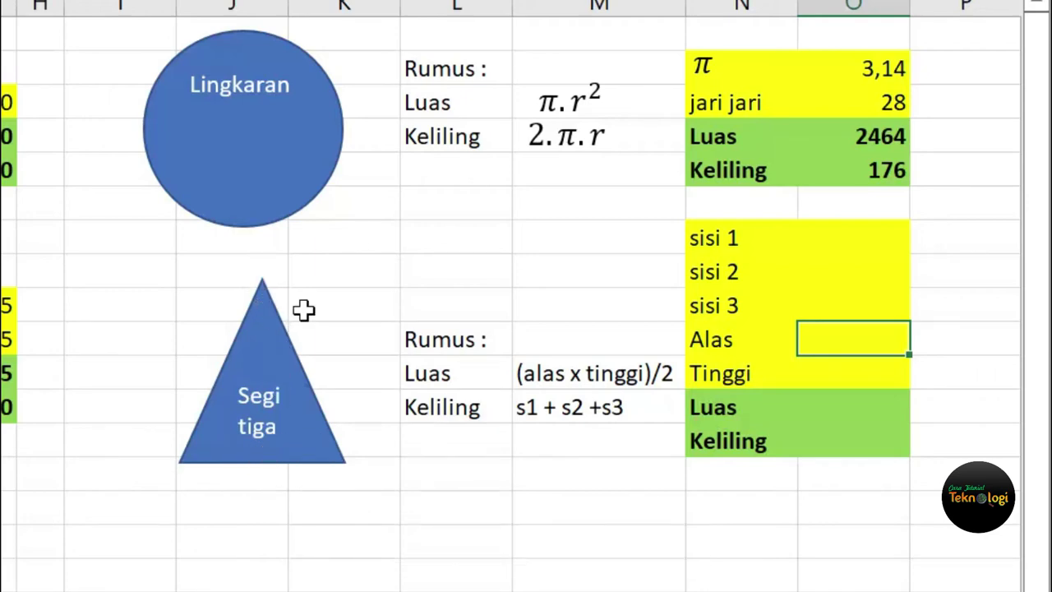
# Enter the triangle's area formula =(O10*O11)/2 in O12
pyautogui.click(843, 416)
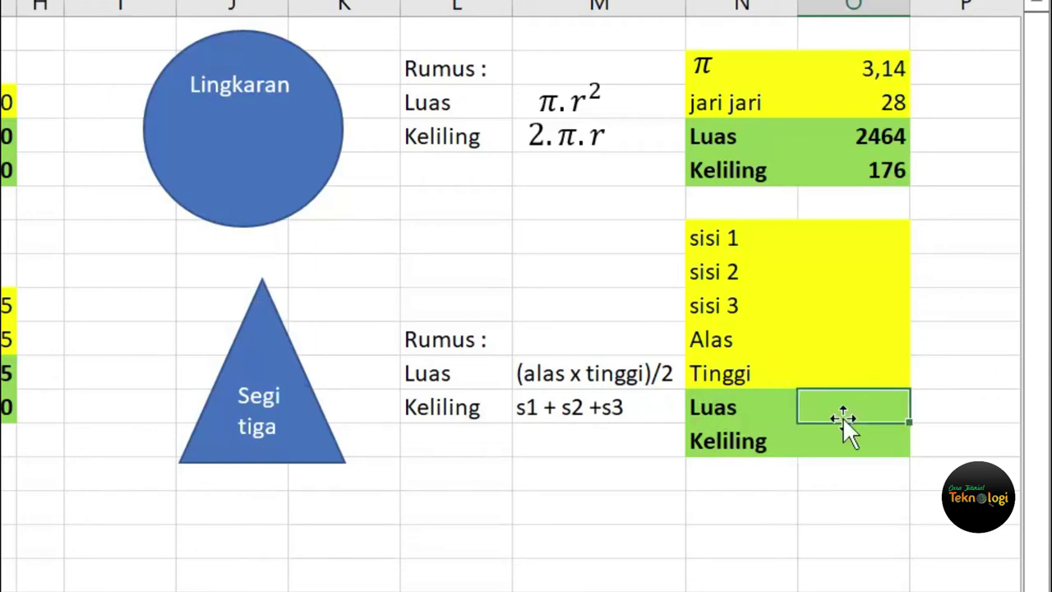
pyautogui.write('=')
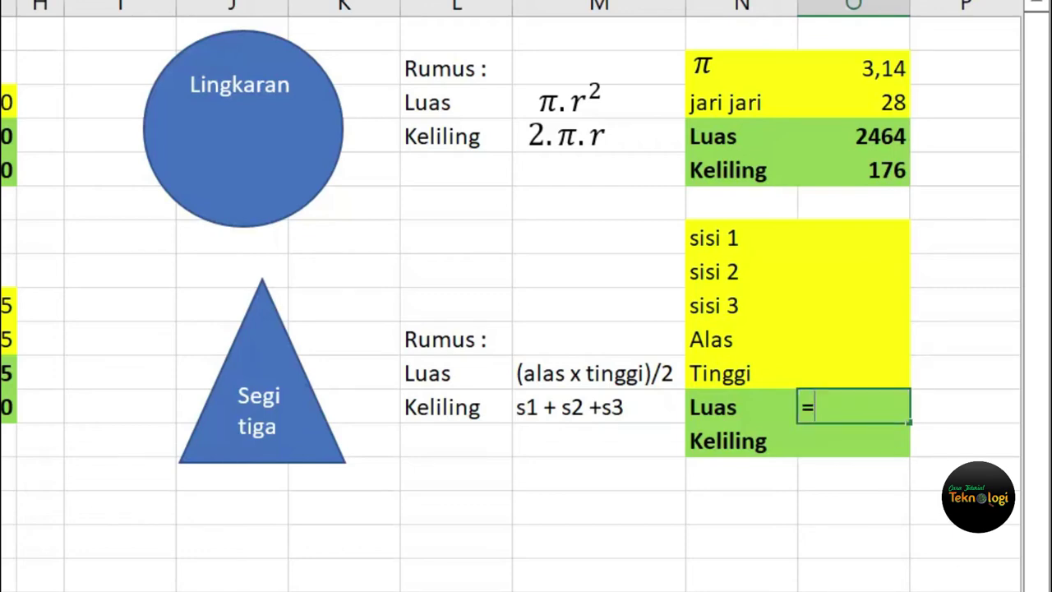
pyautogui.click(844, 337)
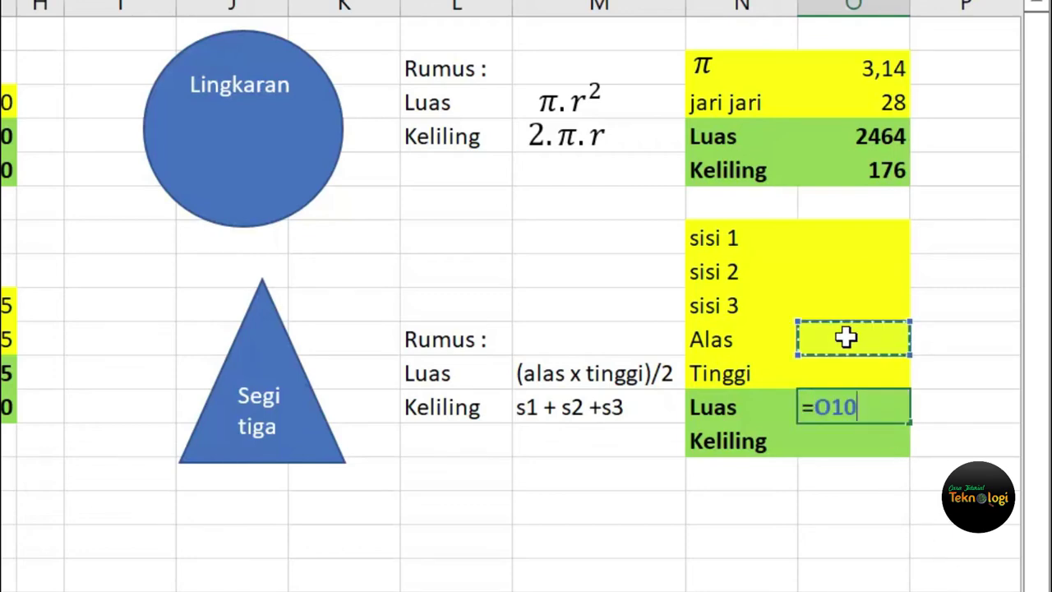
pyautogui.write('*')
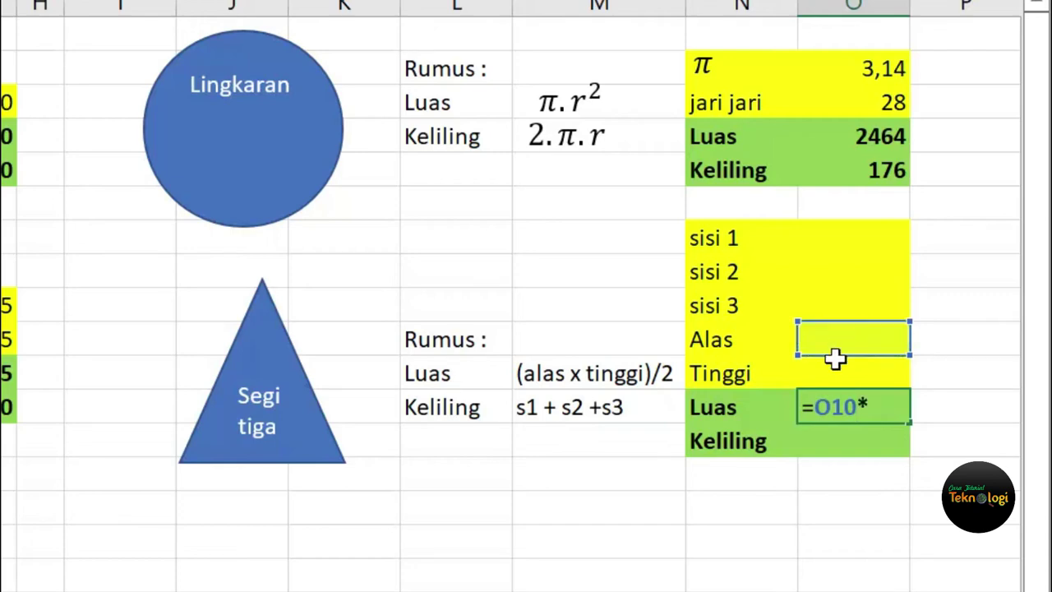
pyautogui.click(832, 372)
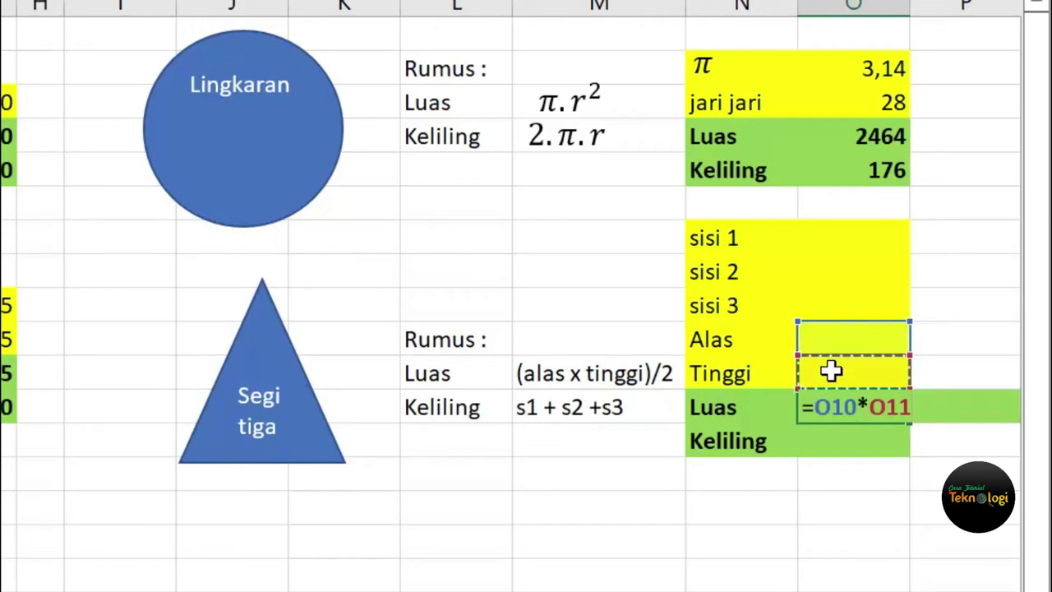
pyautogui.write(')')
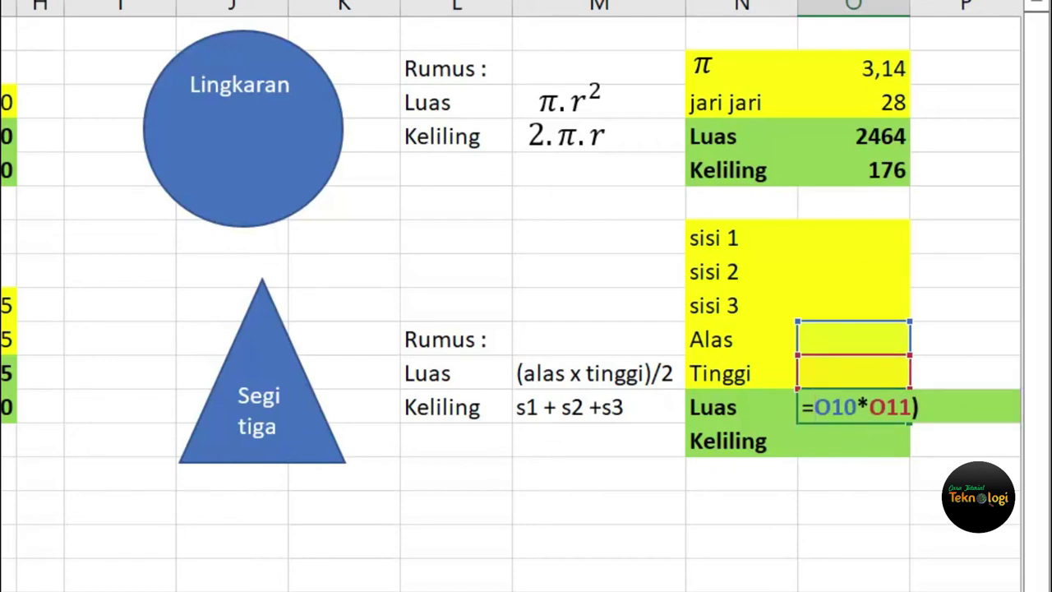
pyautogui.write('(')
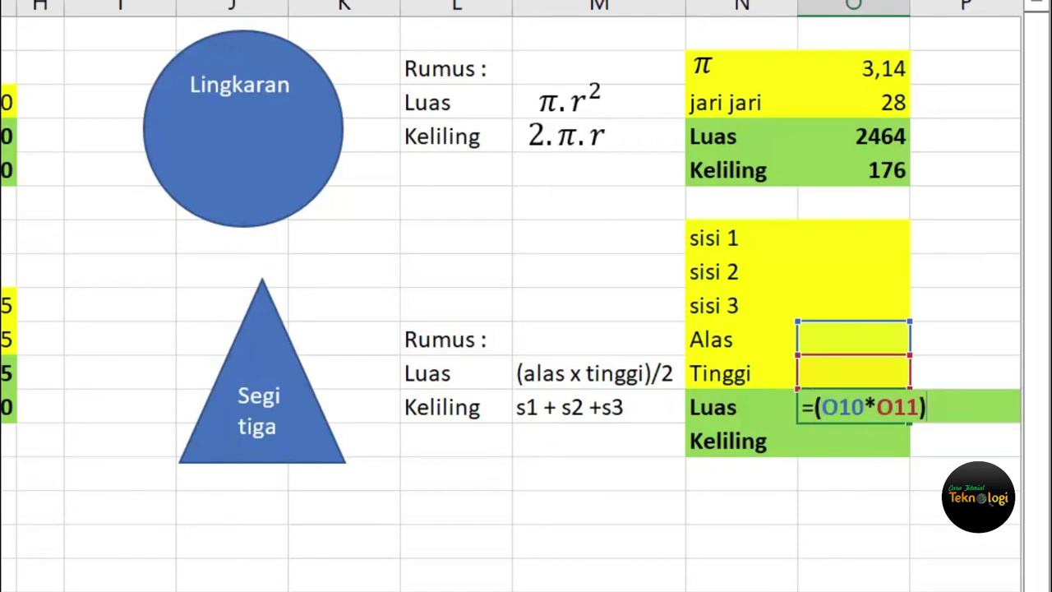
pyautogui.write('2')
pyautogui.press('Return')
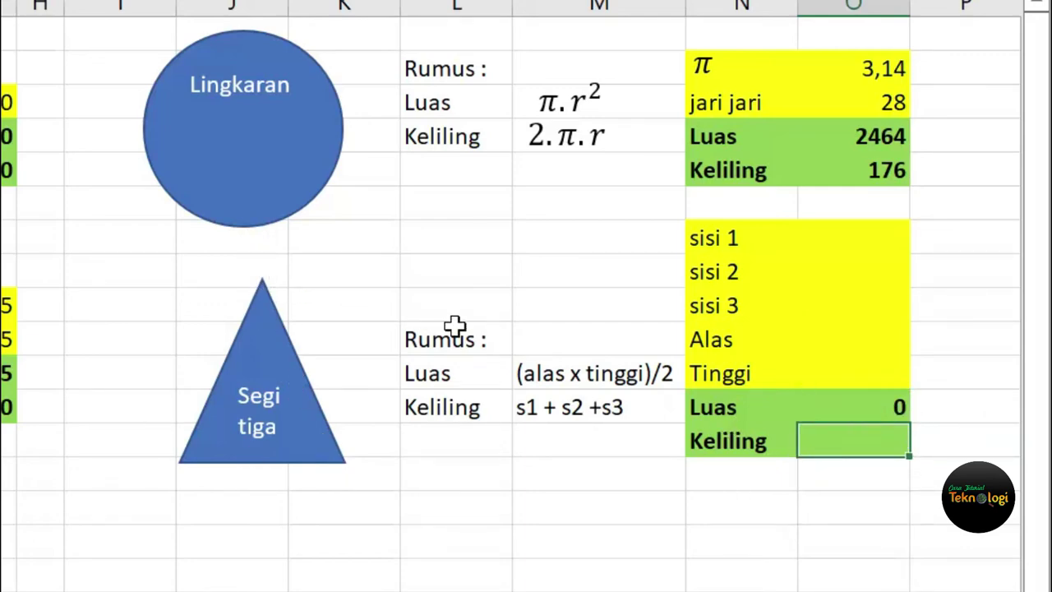
# Enter the triangle's perimeter formula =O7+O8+O9 in O13
pyautogui.write('=')
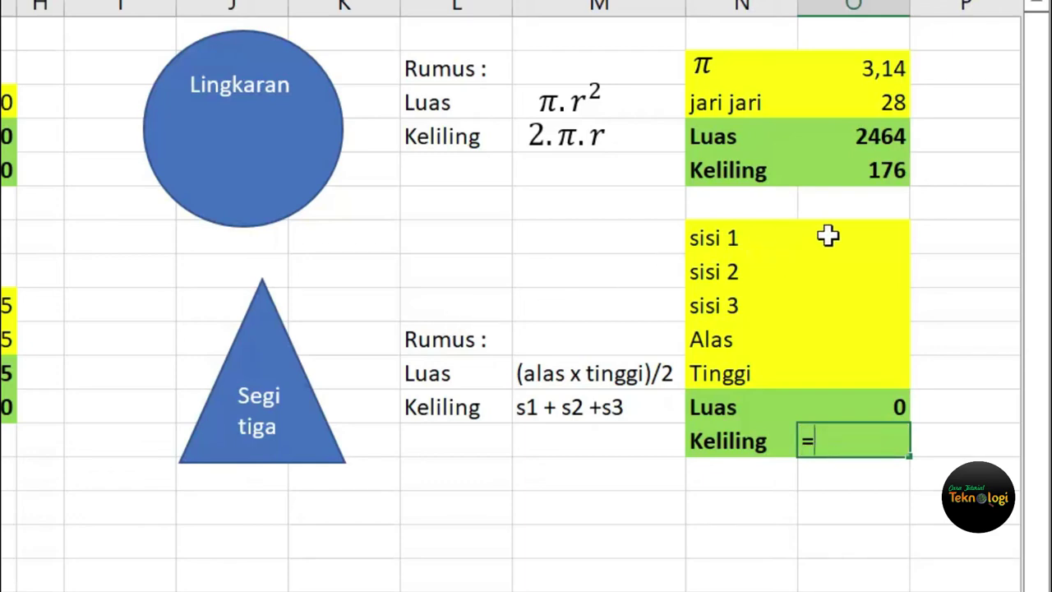
pyautogui.click(827, 236)
pyautogui.write('+')
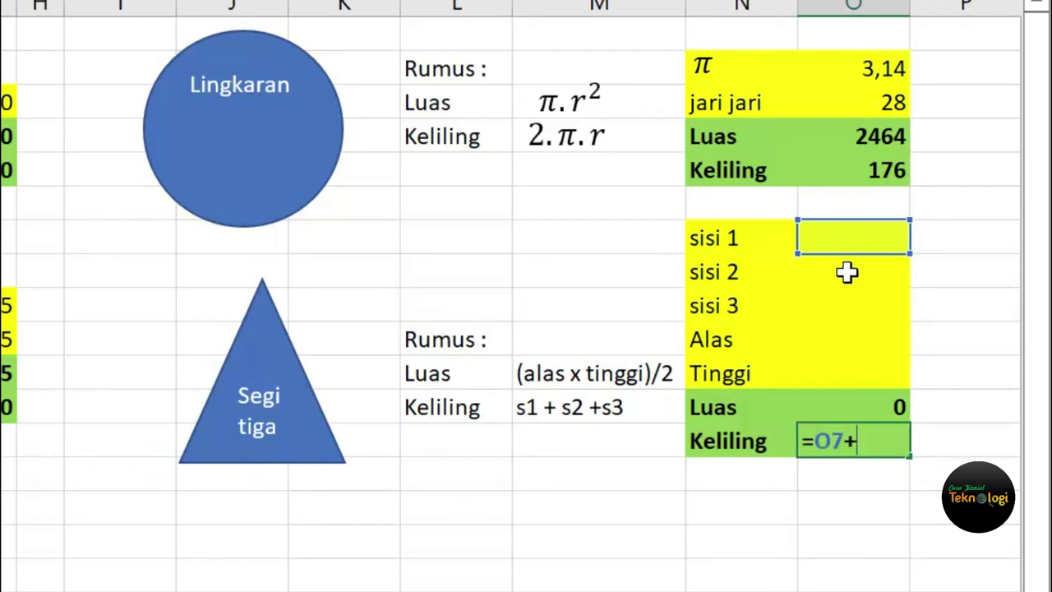
pyautogui.click(846, 272)
pyautogui.write('+')
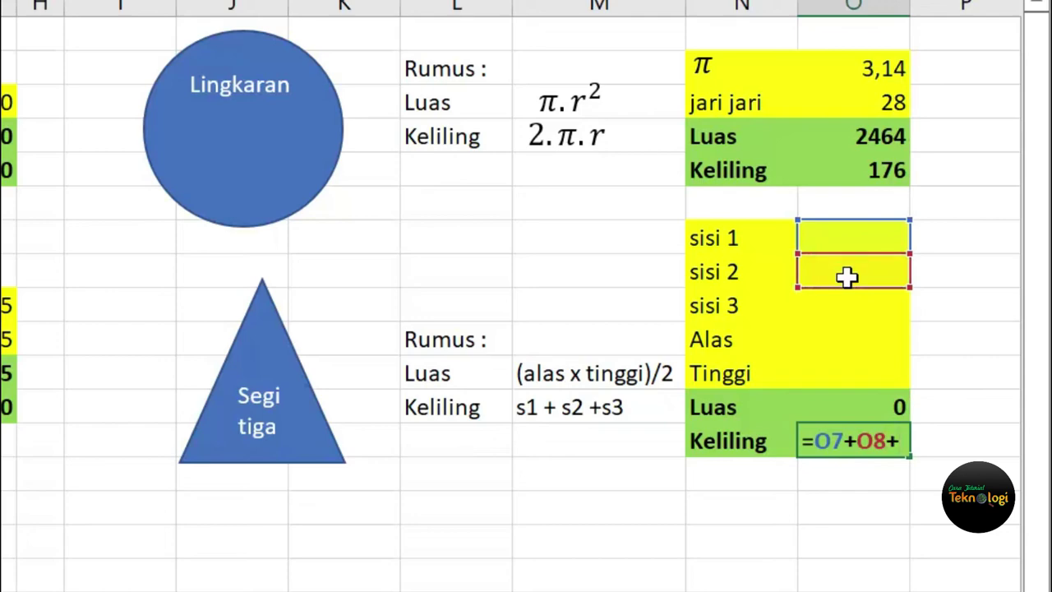
pyautogui.click(842, 302)
pyautogui.press('Return')
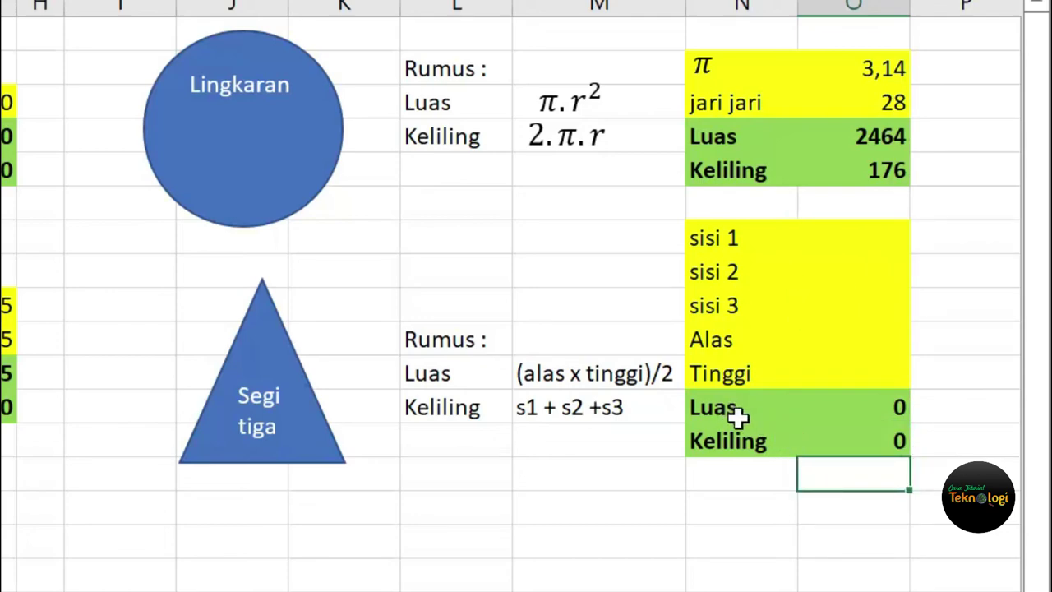
# Enter Alas 10 and Tinggi 30 in O10:O11 to test the triangle area (Luas 150)
pyautogui.click(851, 336)
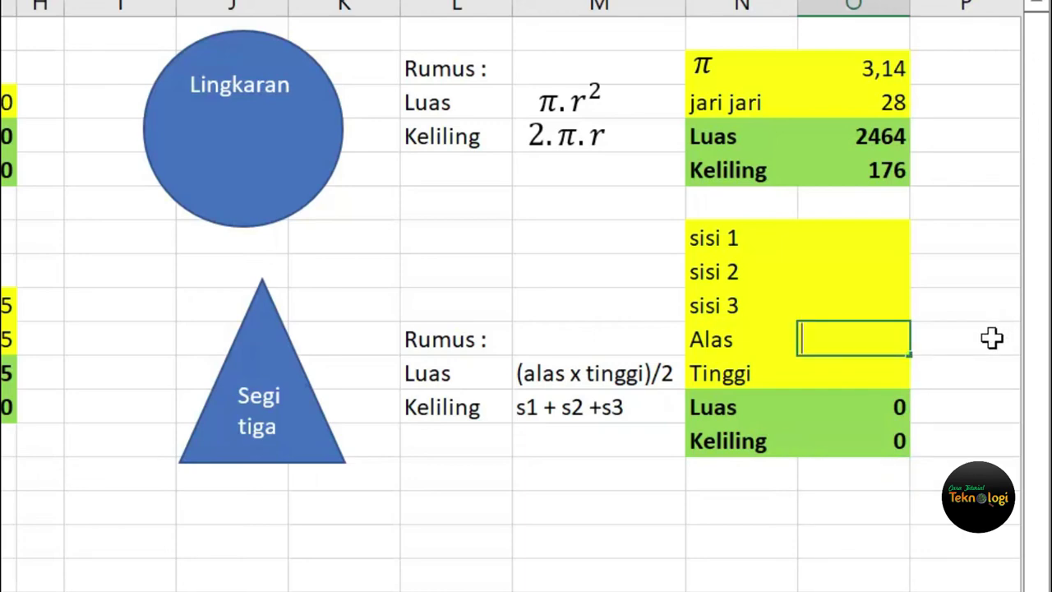
pyautogui.write('10')
pyautogui.press('Return')
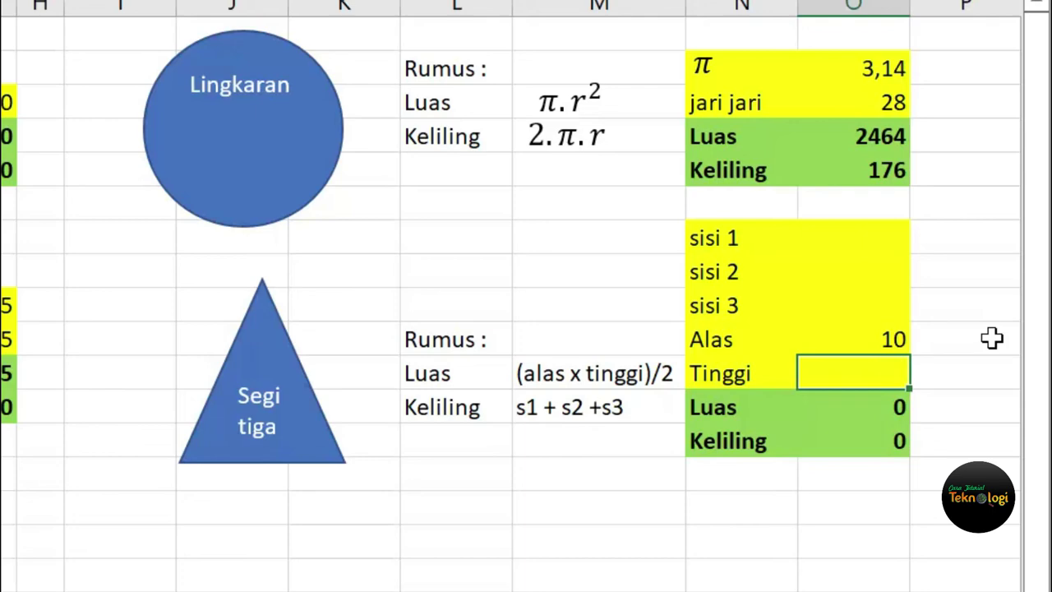
pyautogui.write('3-0')
pyautogui.press('Return')
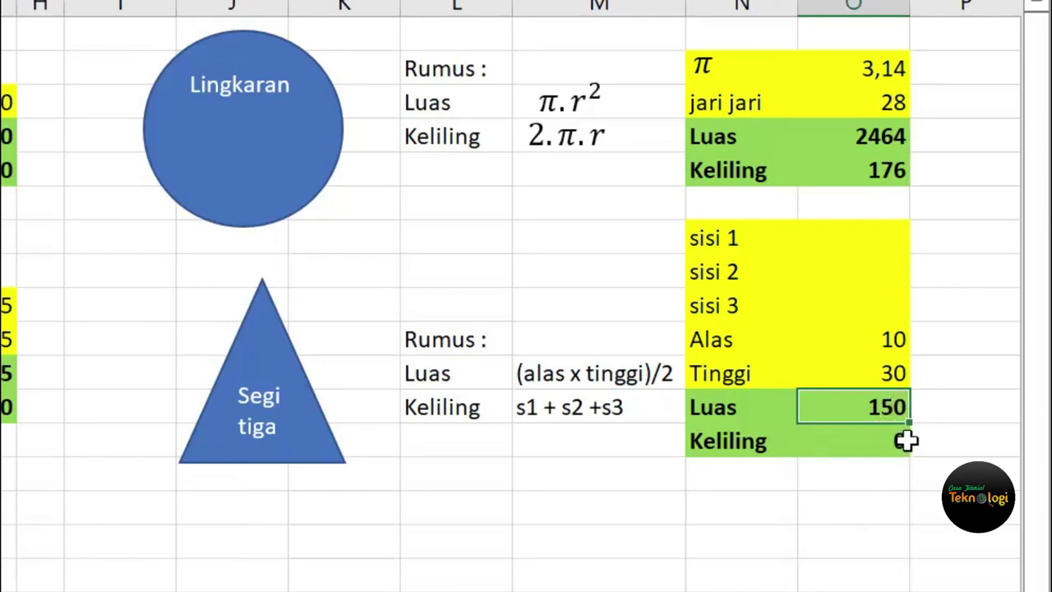
# Enter triangle sides 10, 40, 40 in O7:O9 and check that Keliling shows 90
pyautogui.click(883, 237)
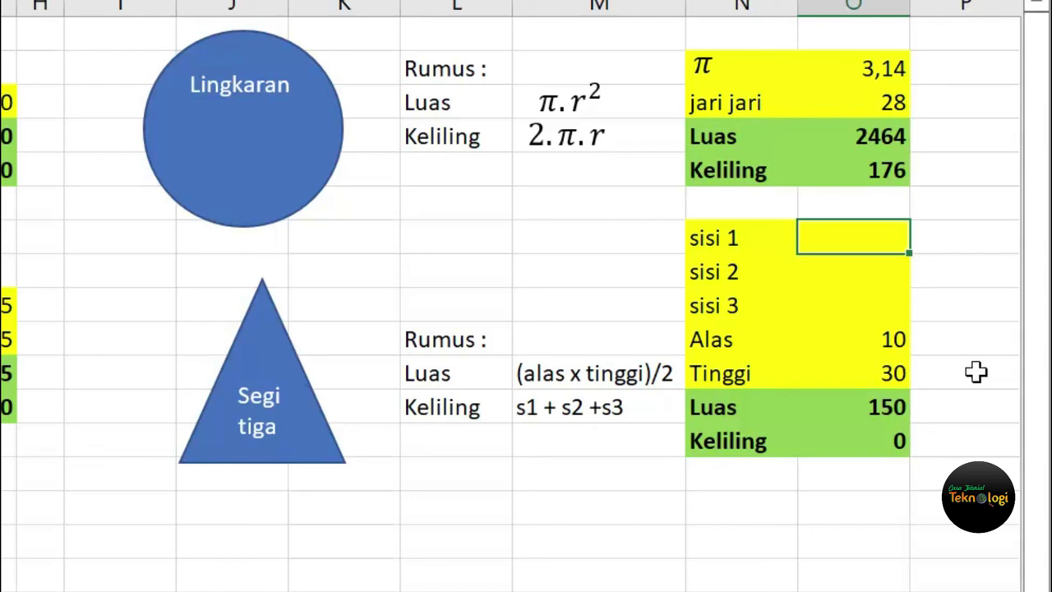
pyautogui.write('10')
pyautogui.press('Return')
pyautogui.write('40')
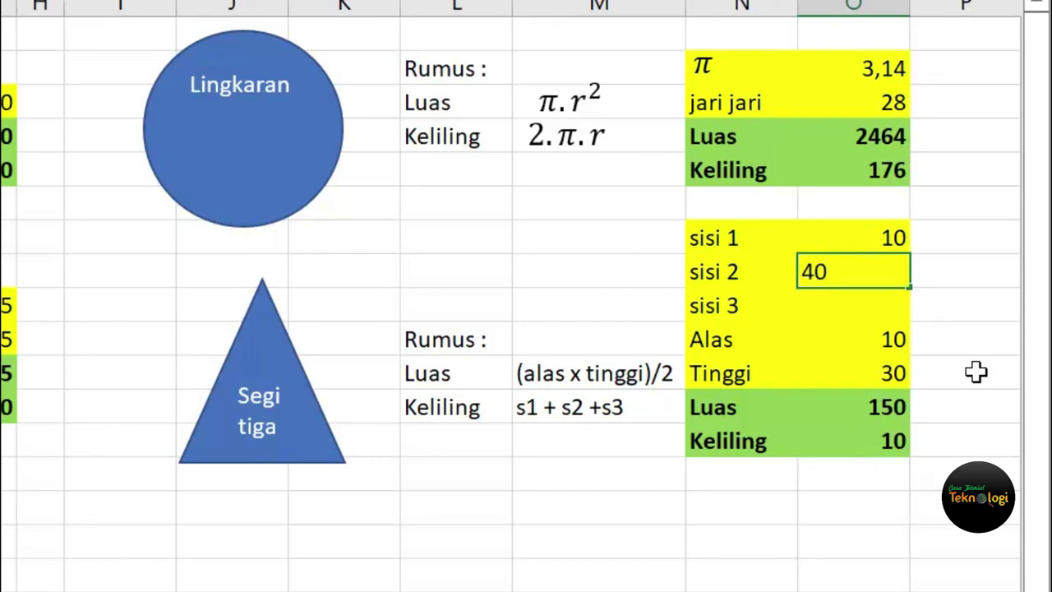
pyautogui.press('Return')
pyautogui.write('40')
pyautogui.press('Return')
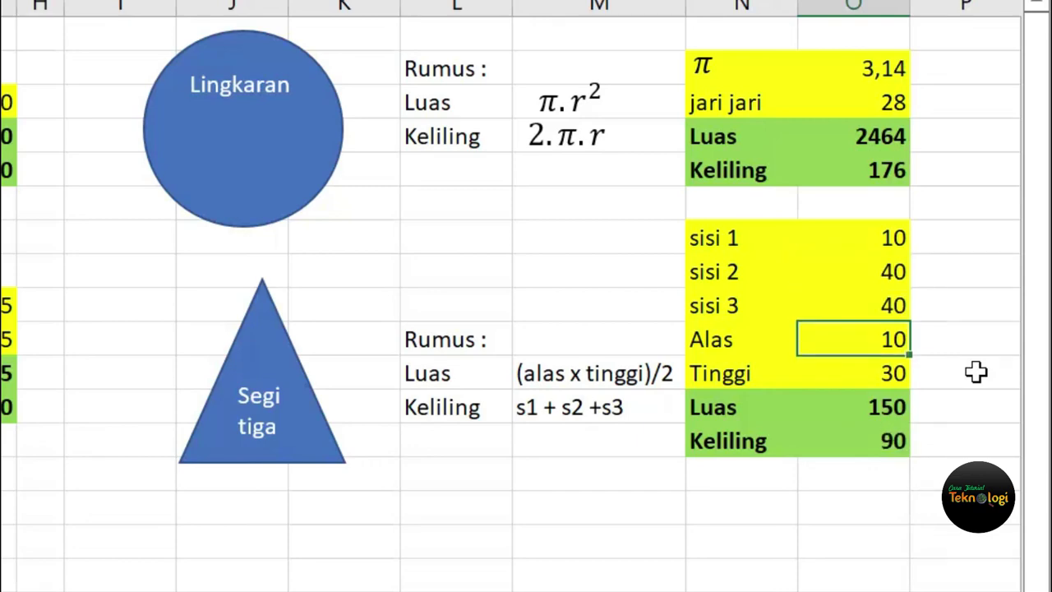
pyautogui.click(887, 440)
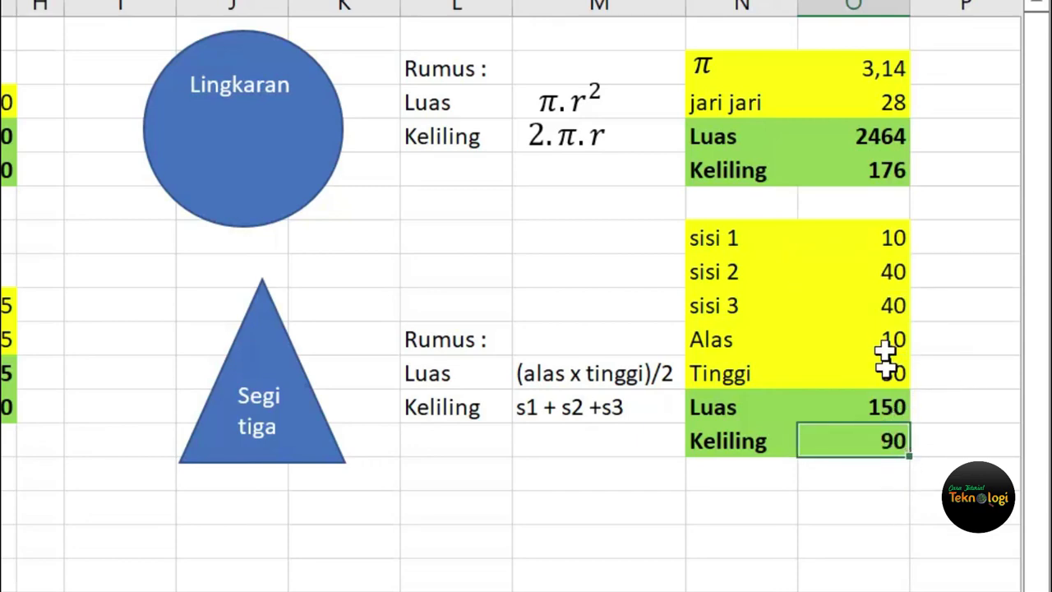